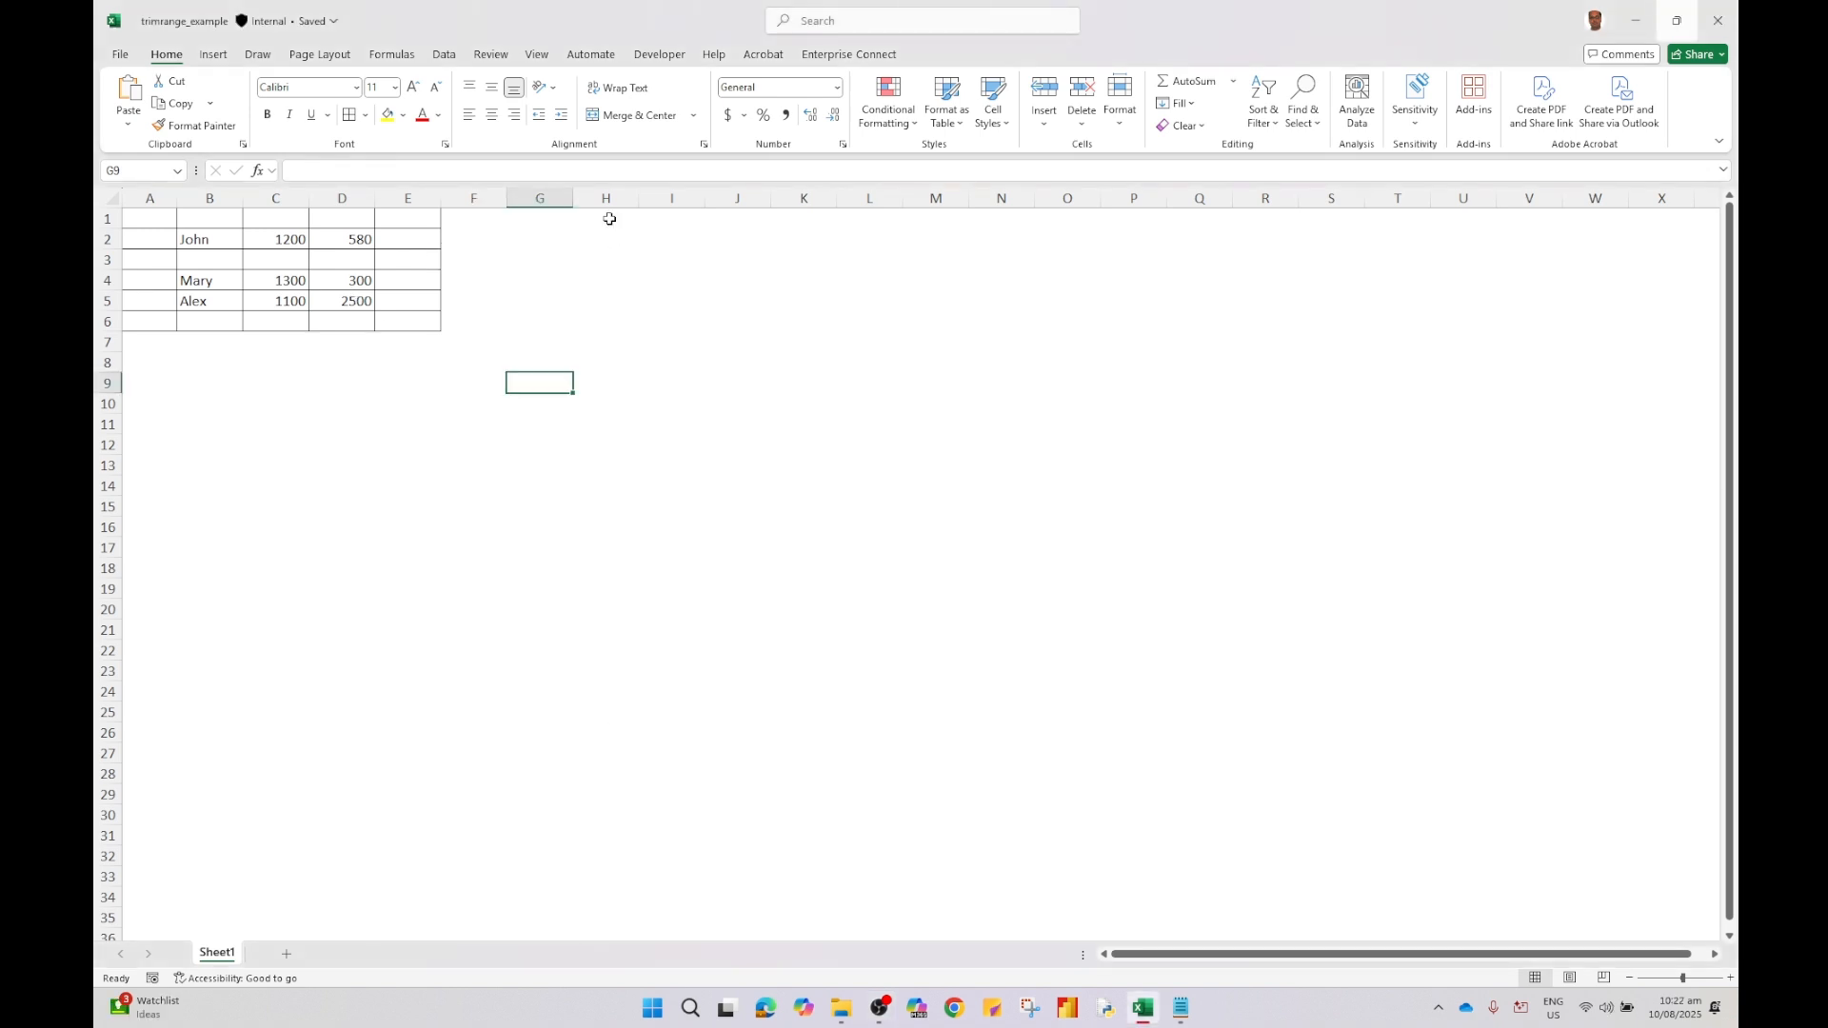
Enter the formula =TRIMRANGE(A1:E6) in cell H1.
left_click(610, 219)
type("=Trim")
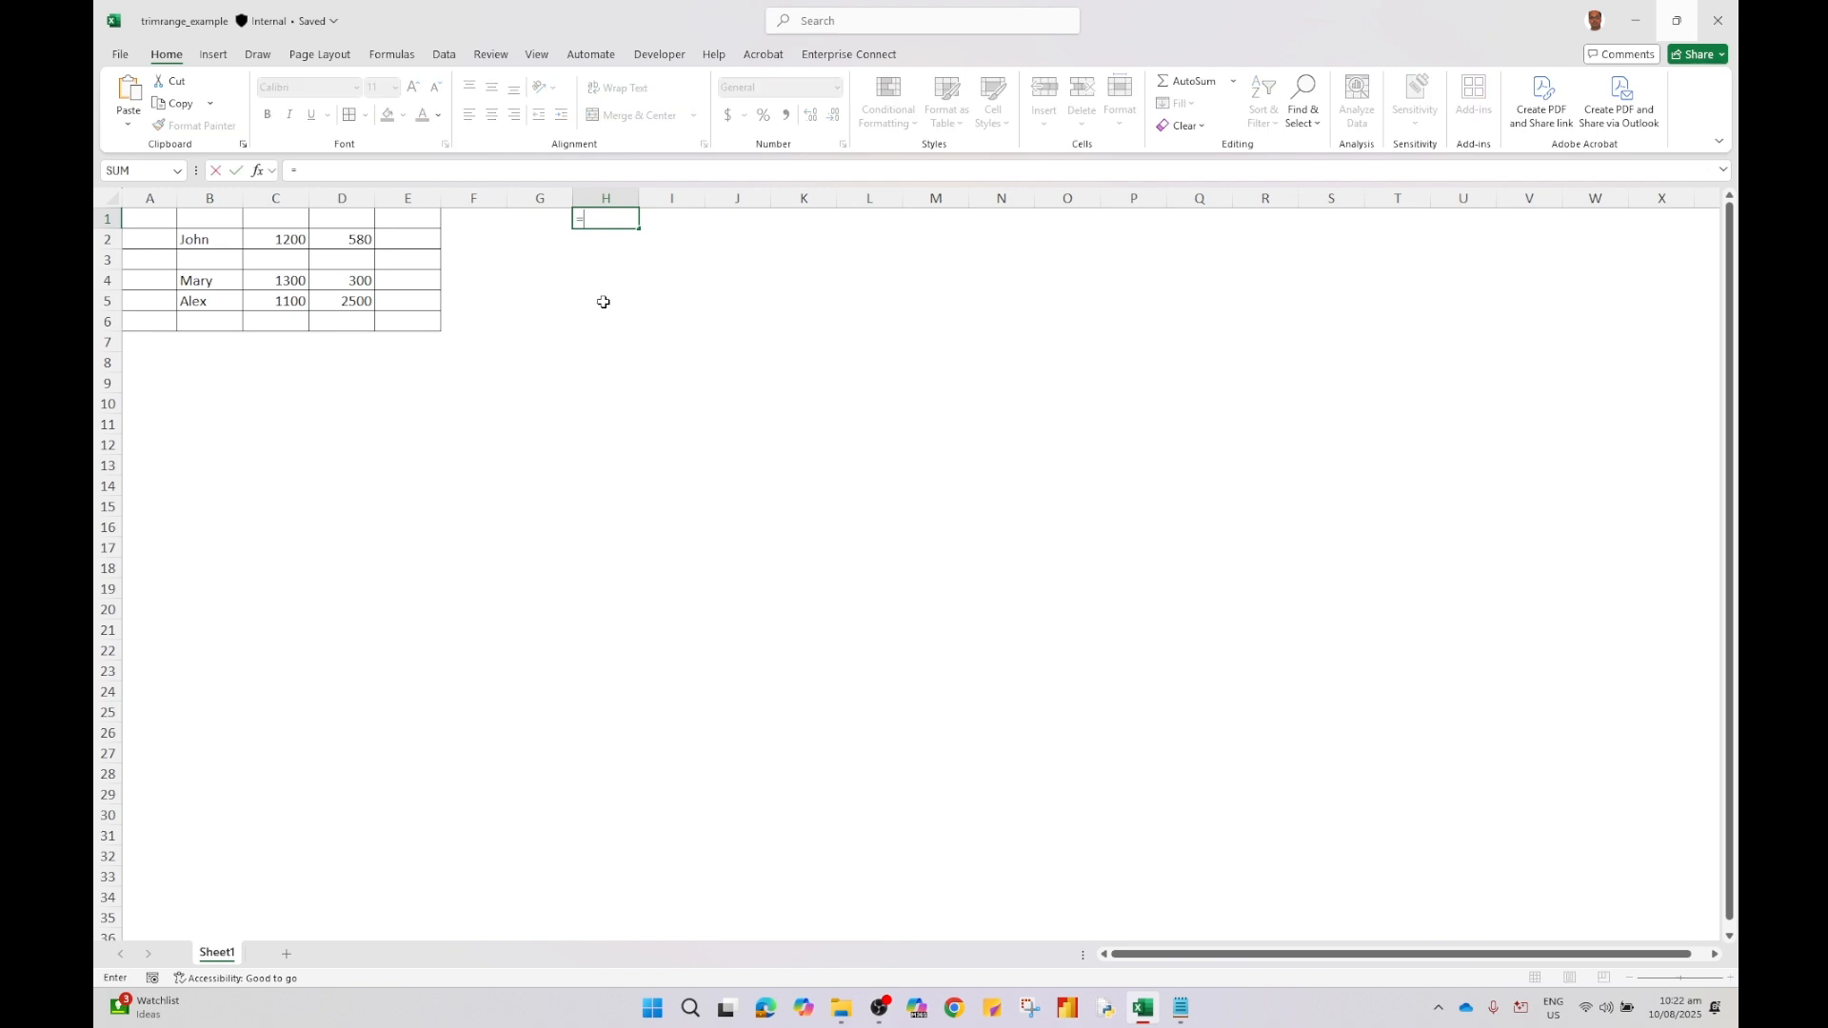
key("Down")
key("Down")
key("Tab")
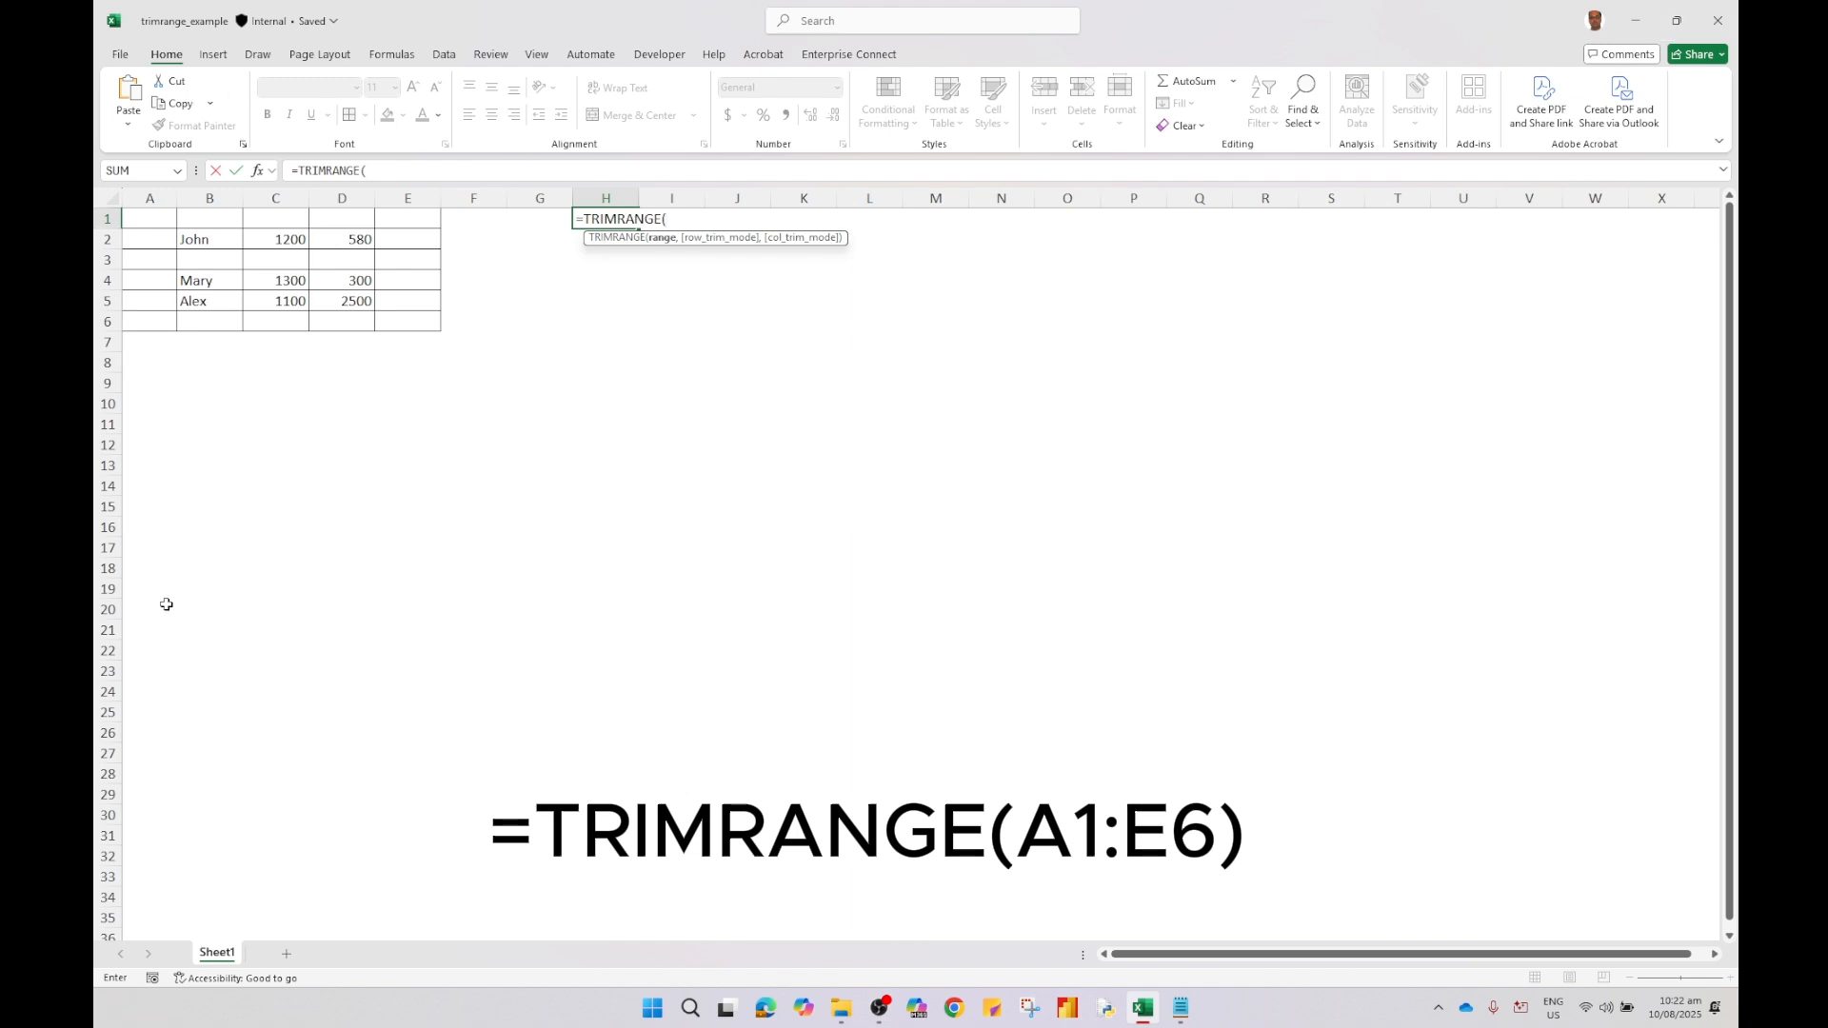
left_click_drag(149, 218, 430, 322)
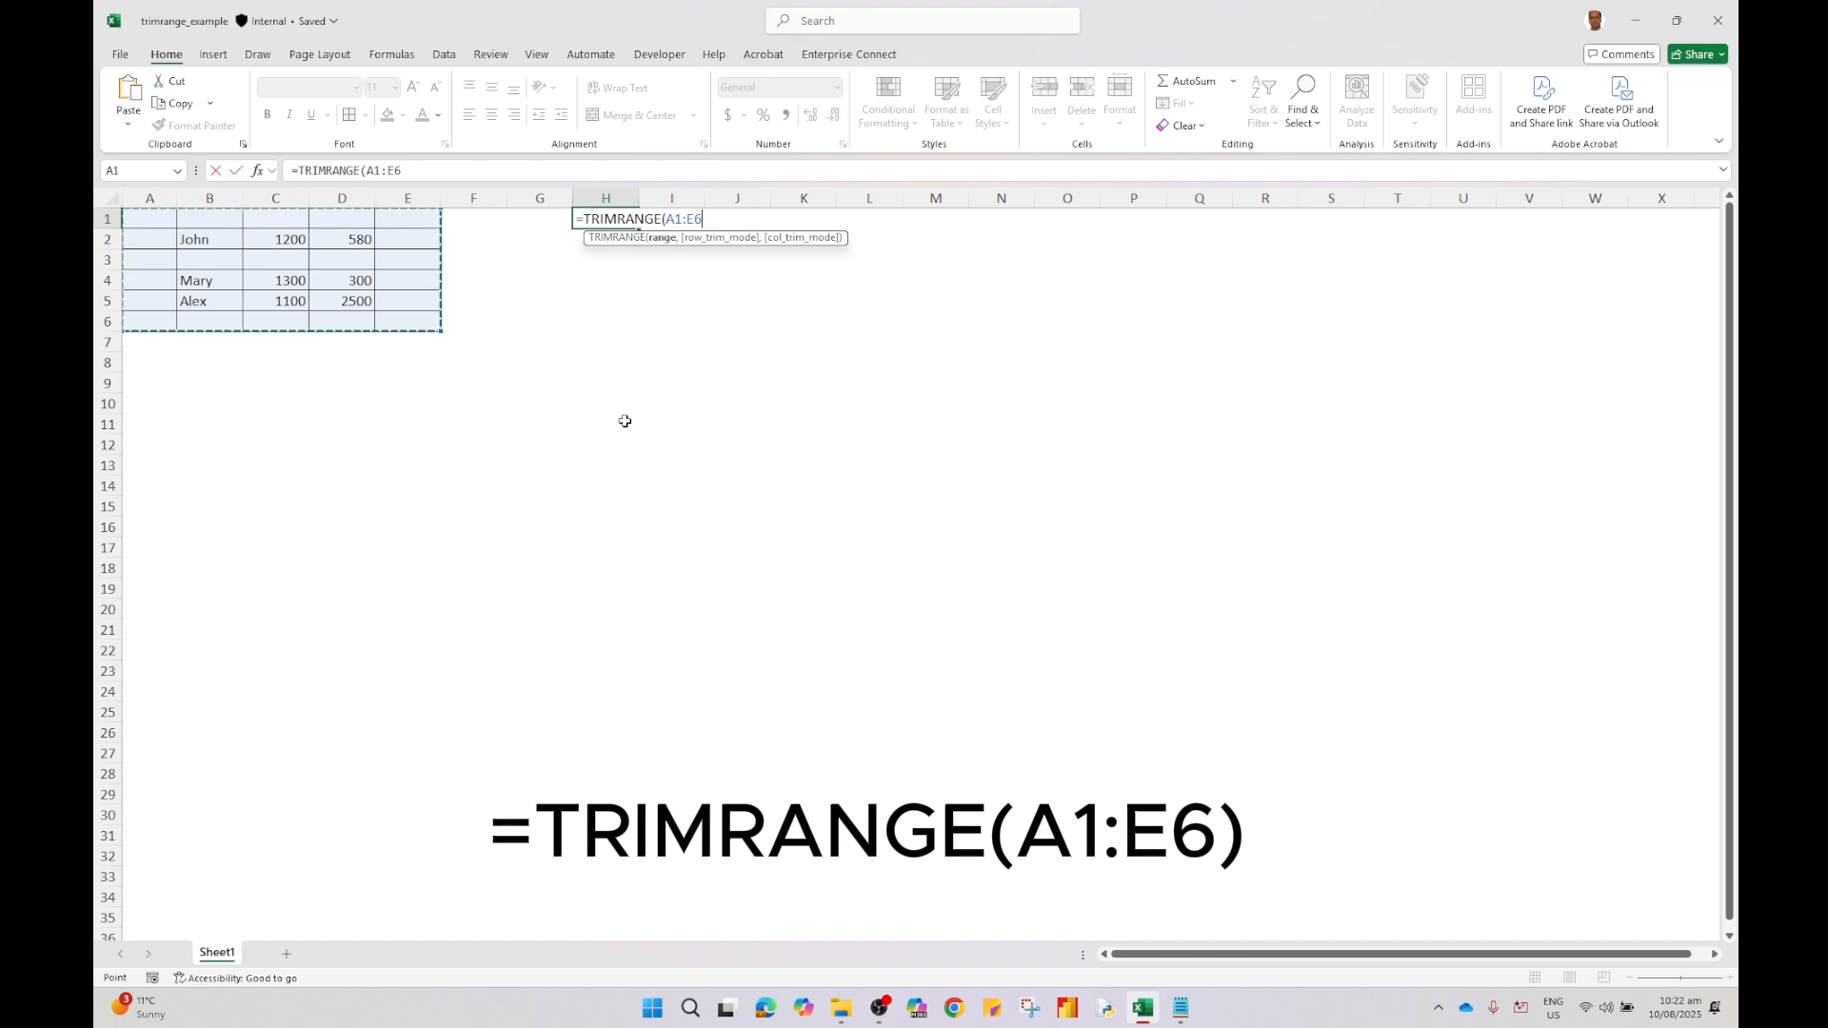
type(")")
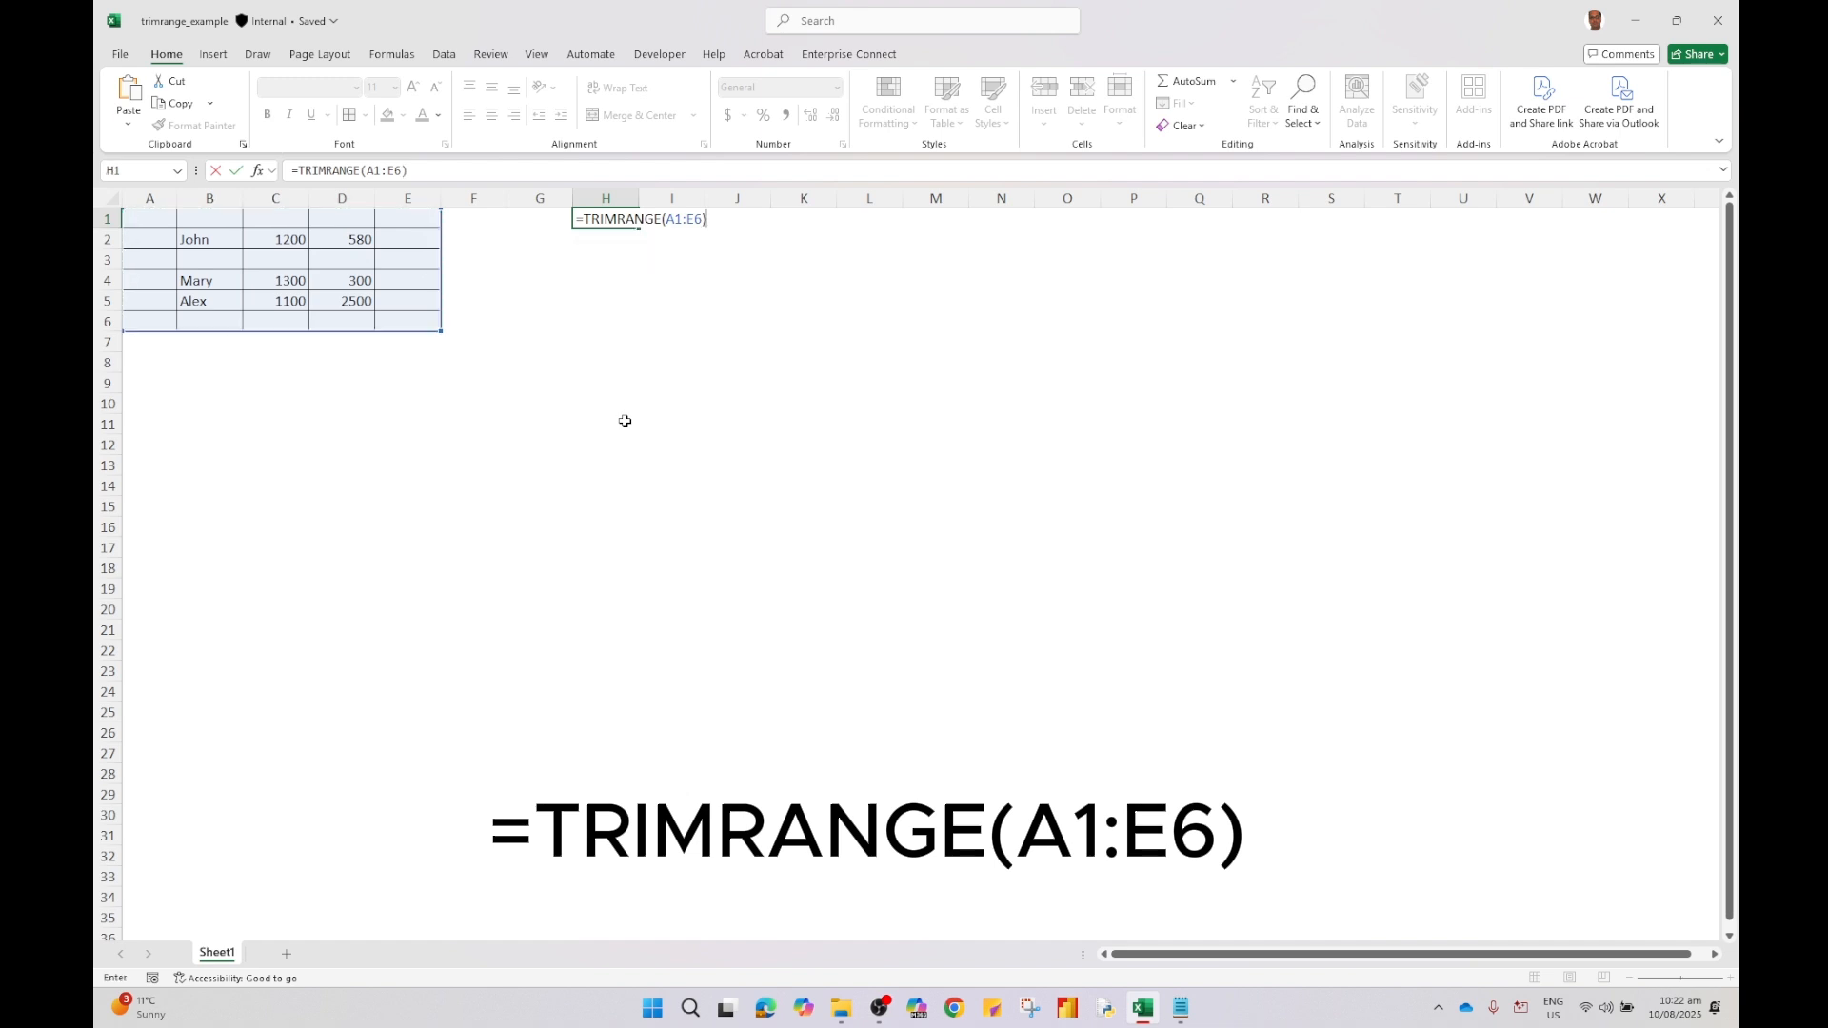
key("Return")
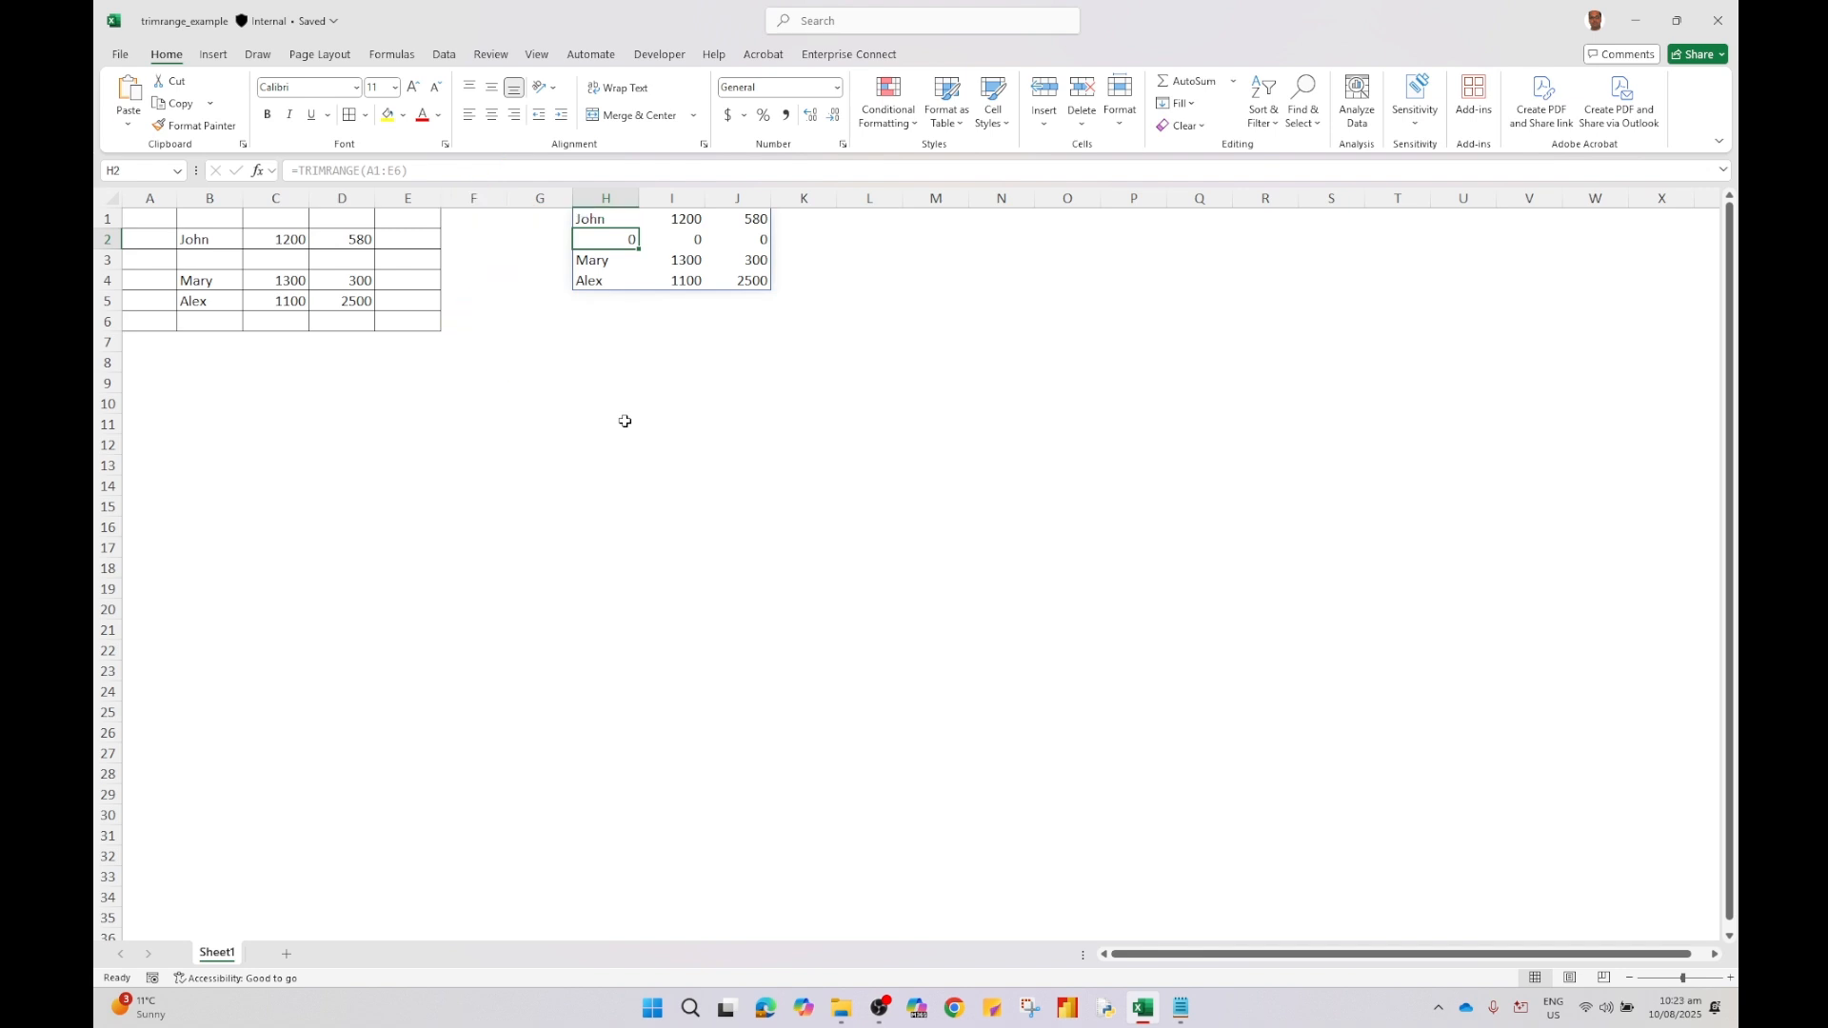
Extend the H1 formula to =TRIMRANGE(A1:E6,1,0) so it trims only leading blank rows and no columns.
key("Up")
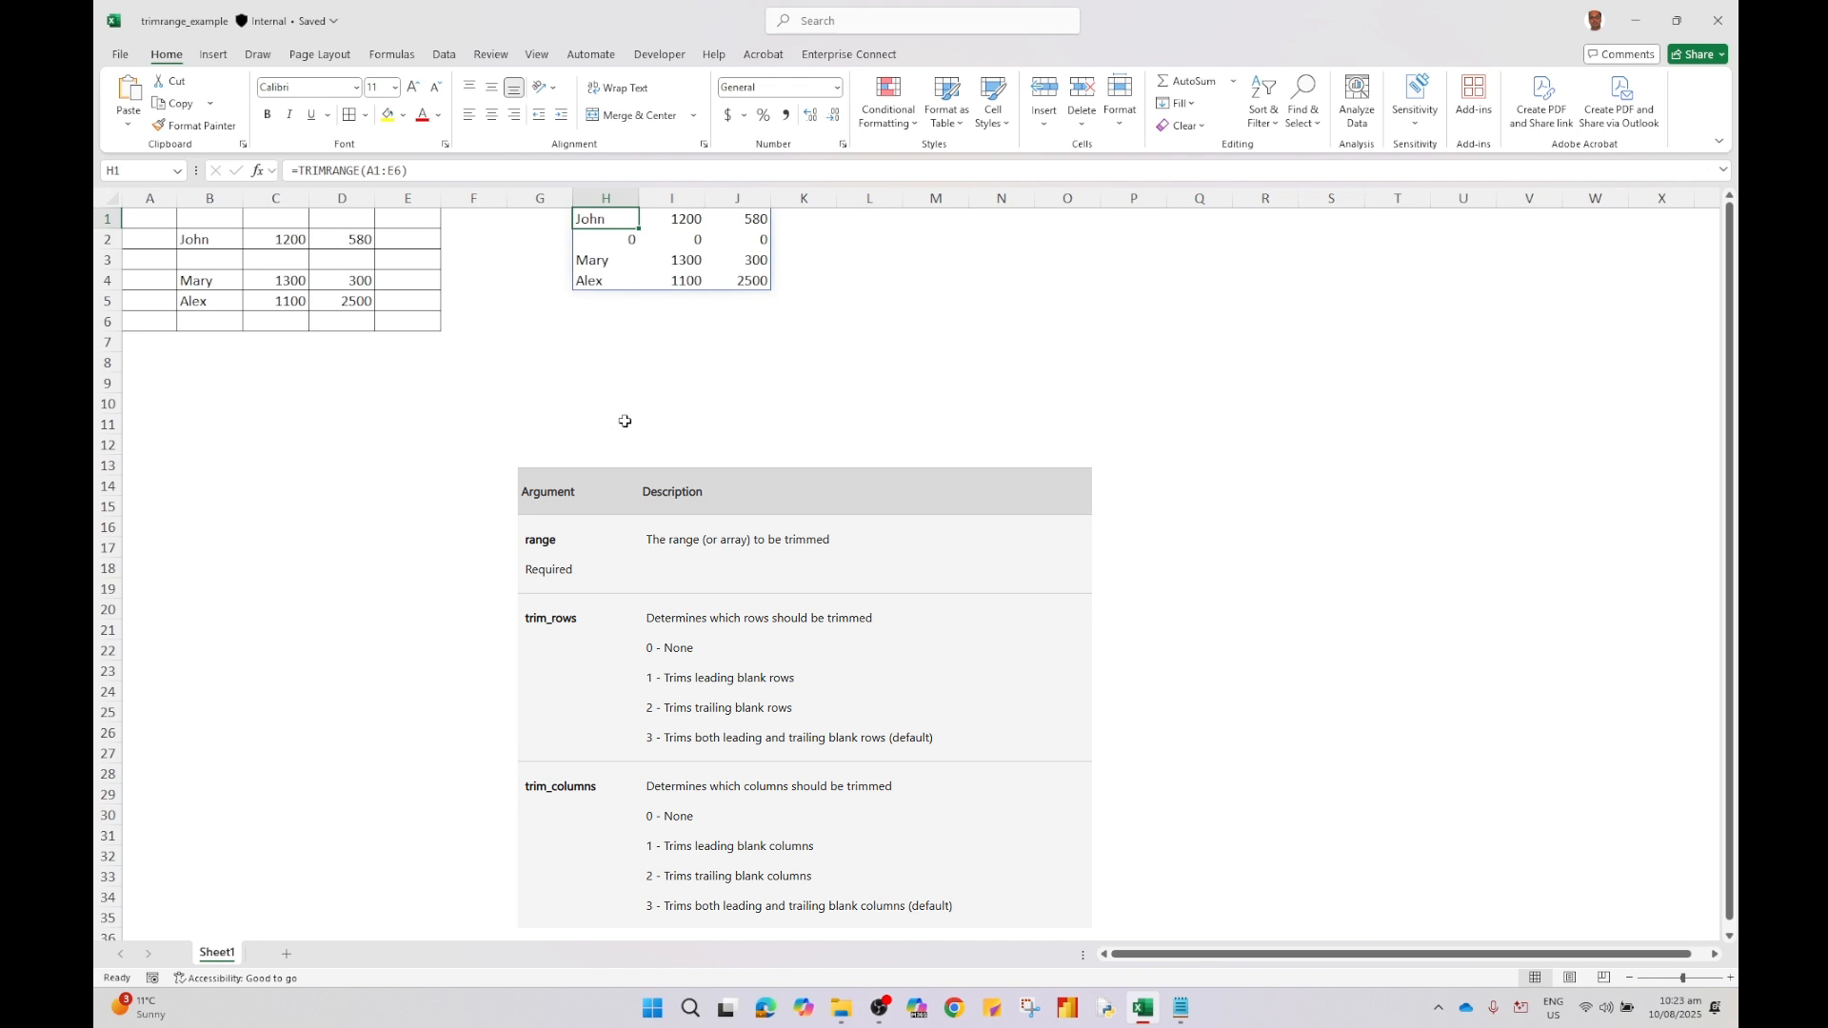
key("F2")
key("Left")
type(",")
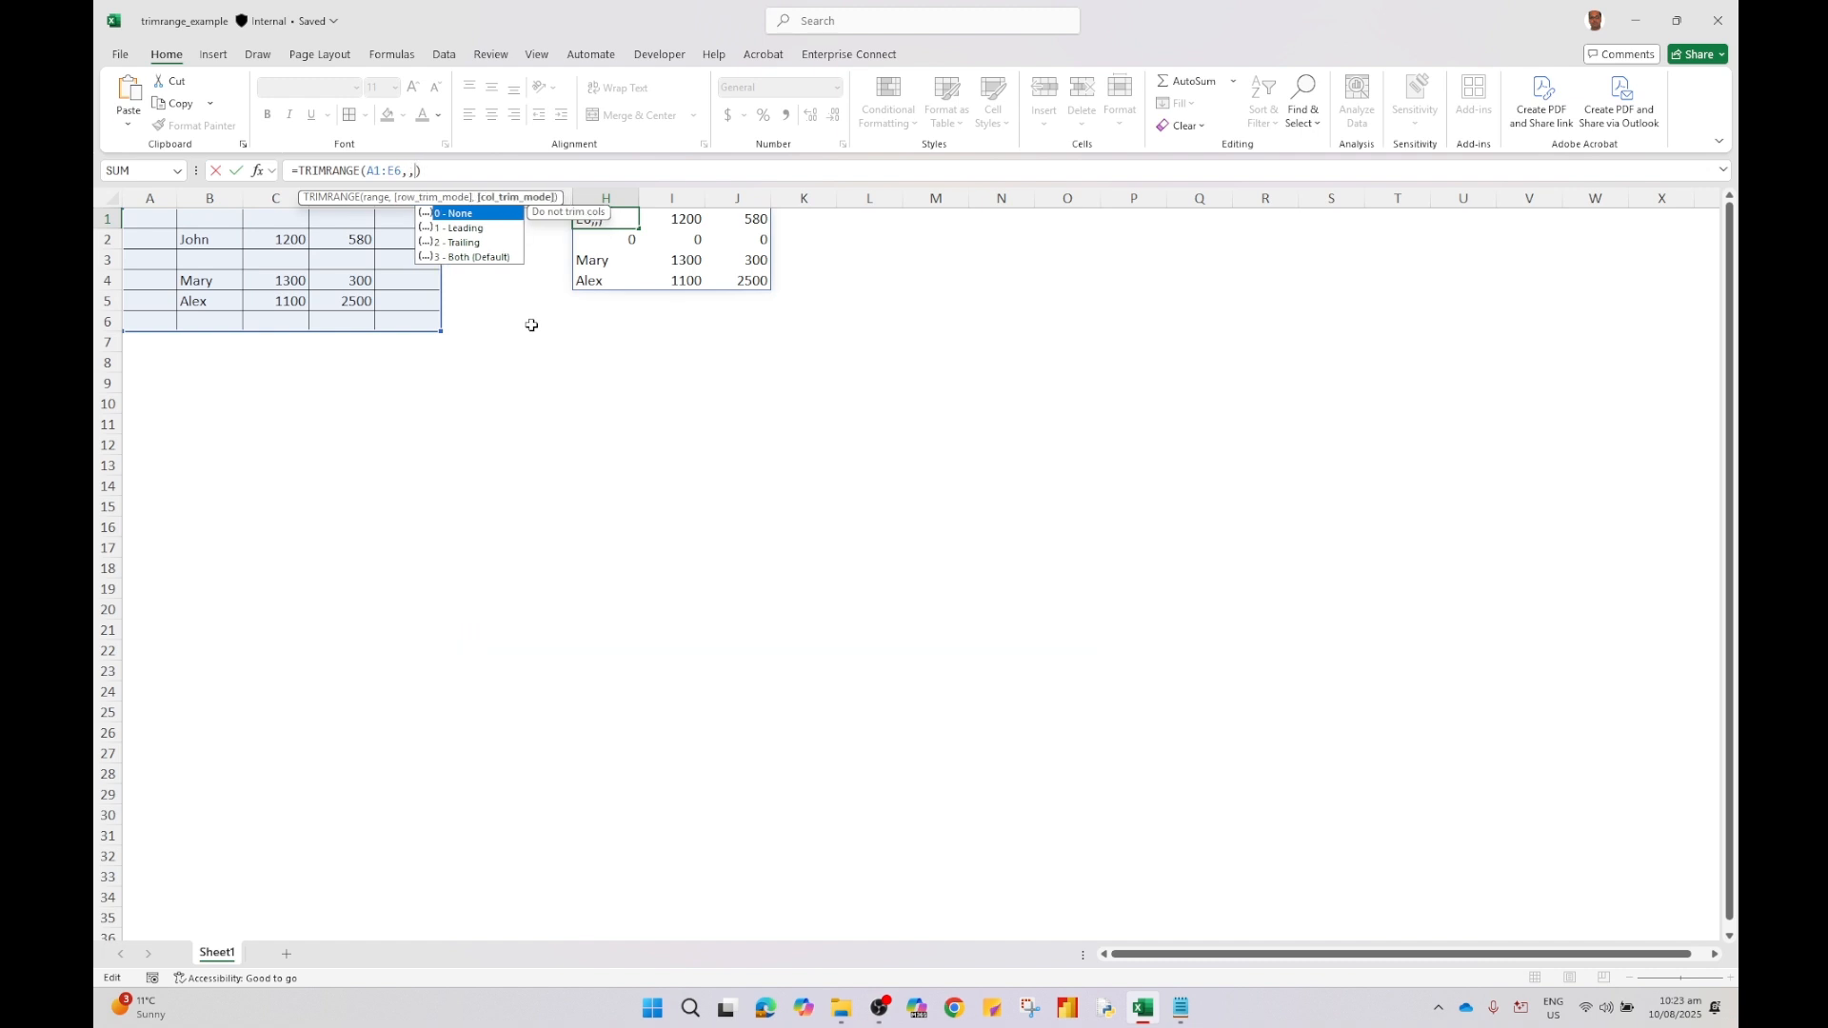
type("1")
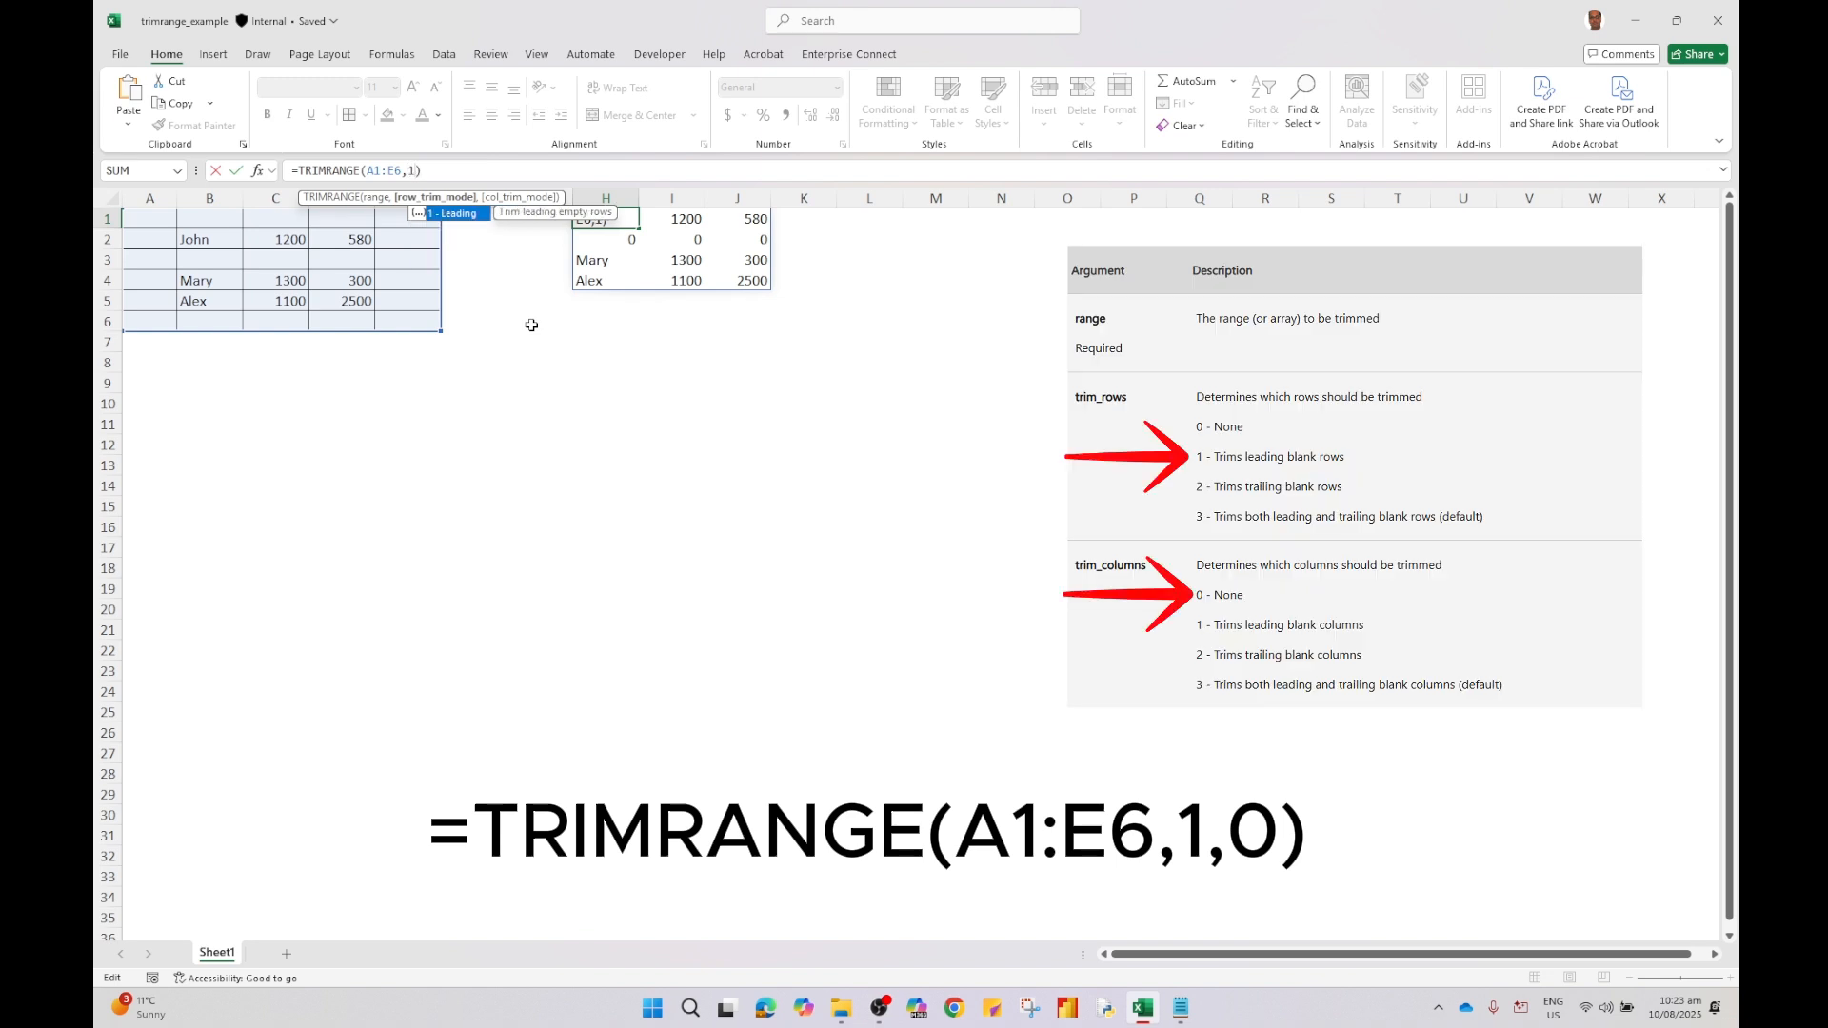
type(",0")
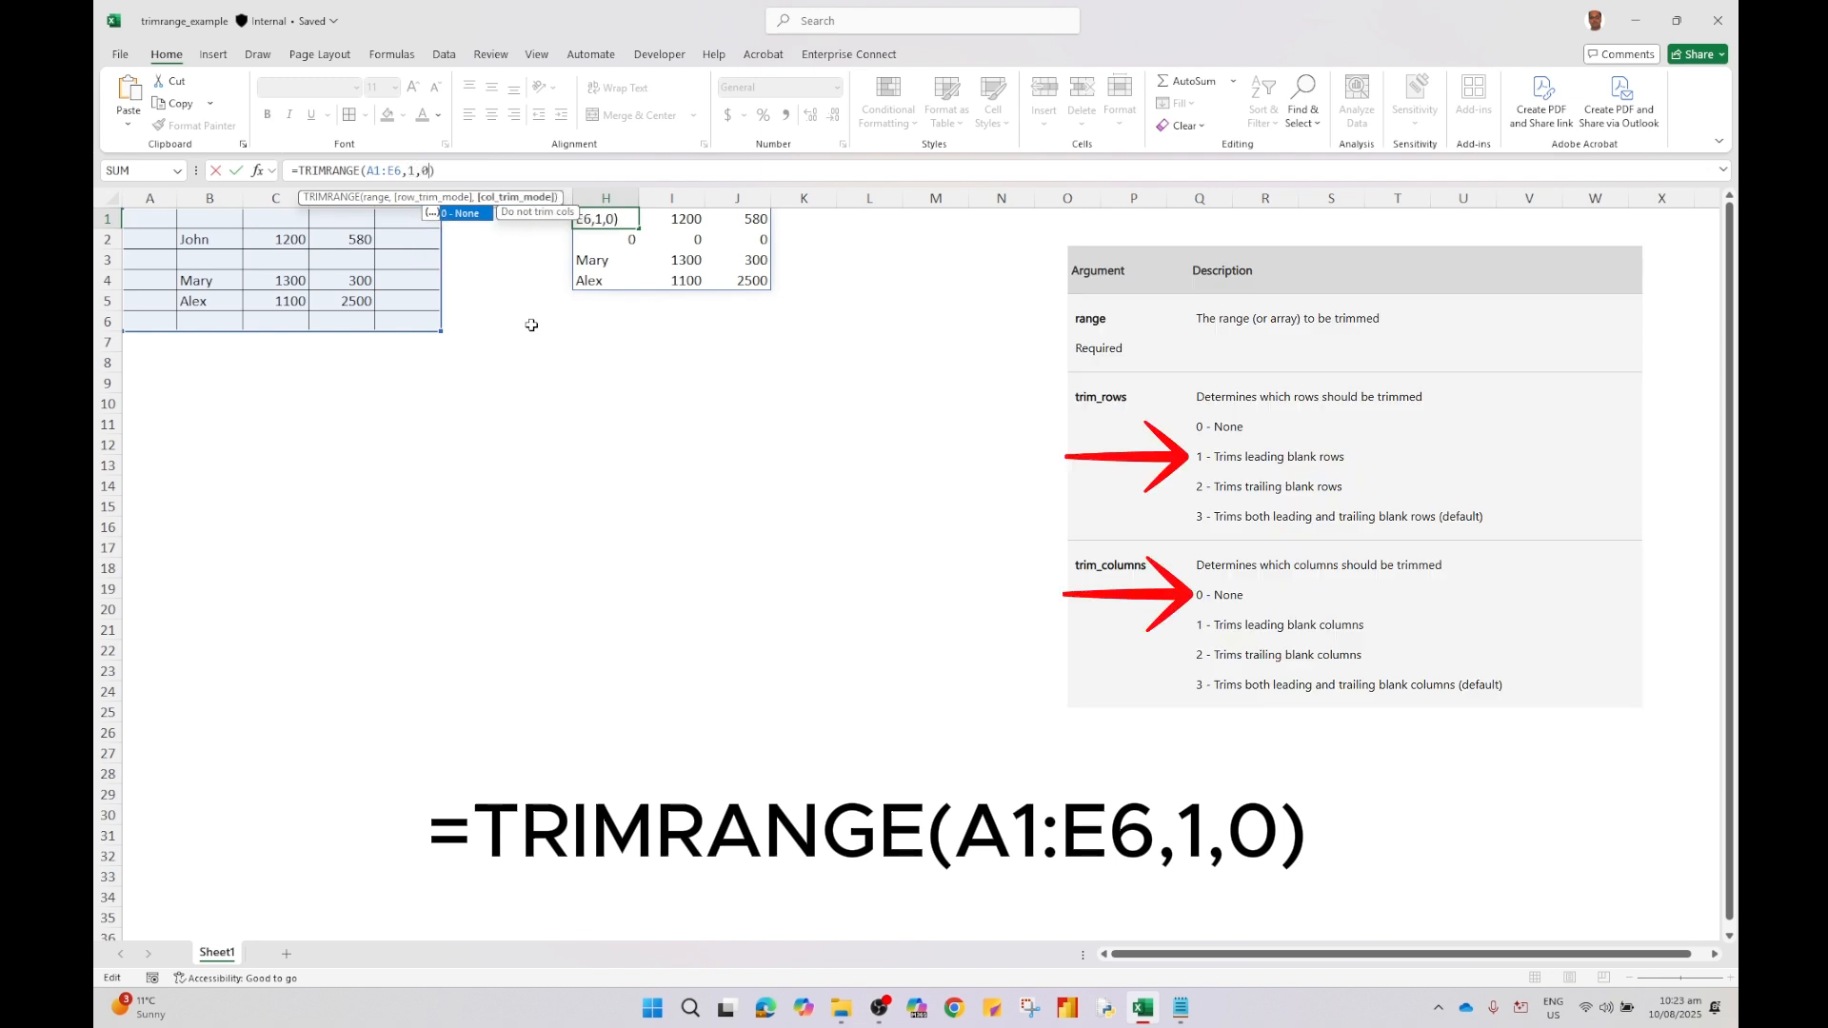
type(")")
key("Return")
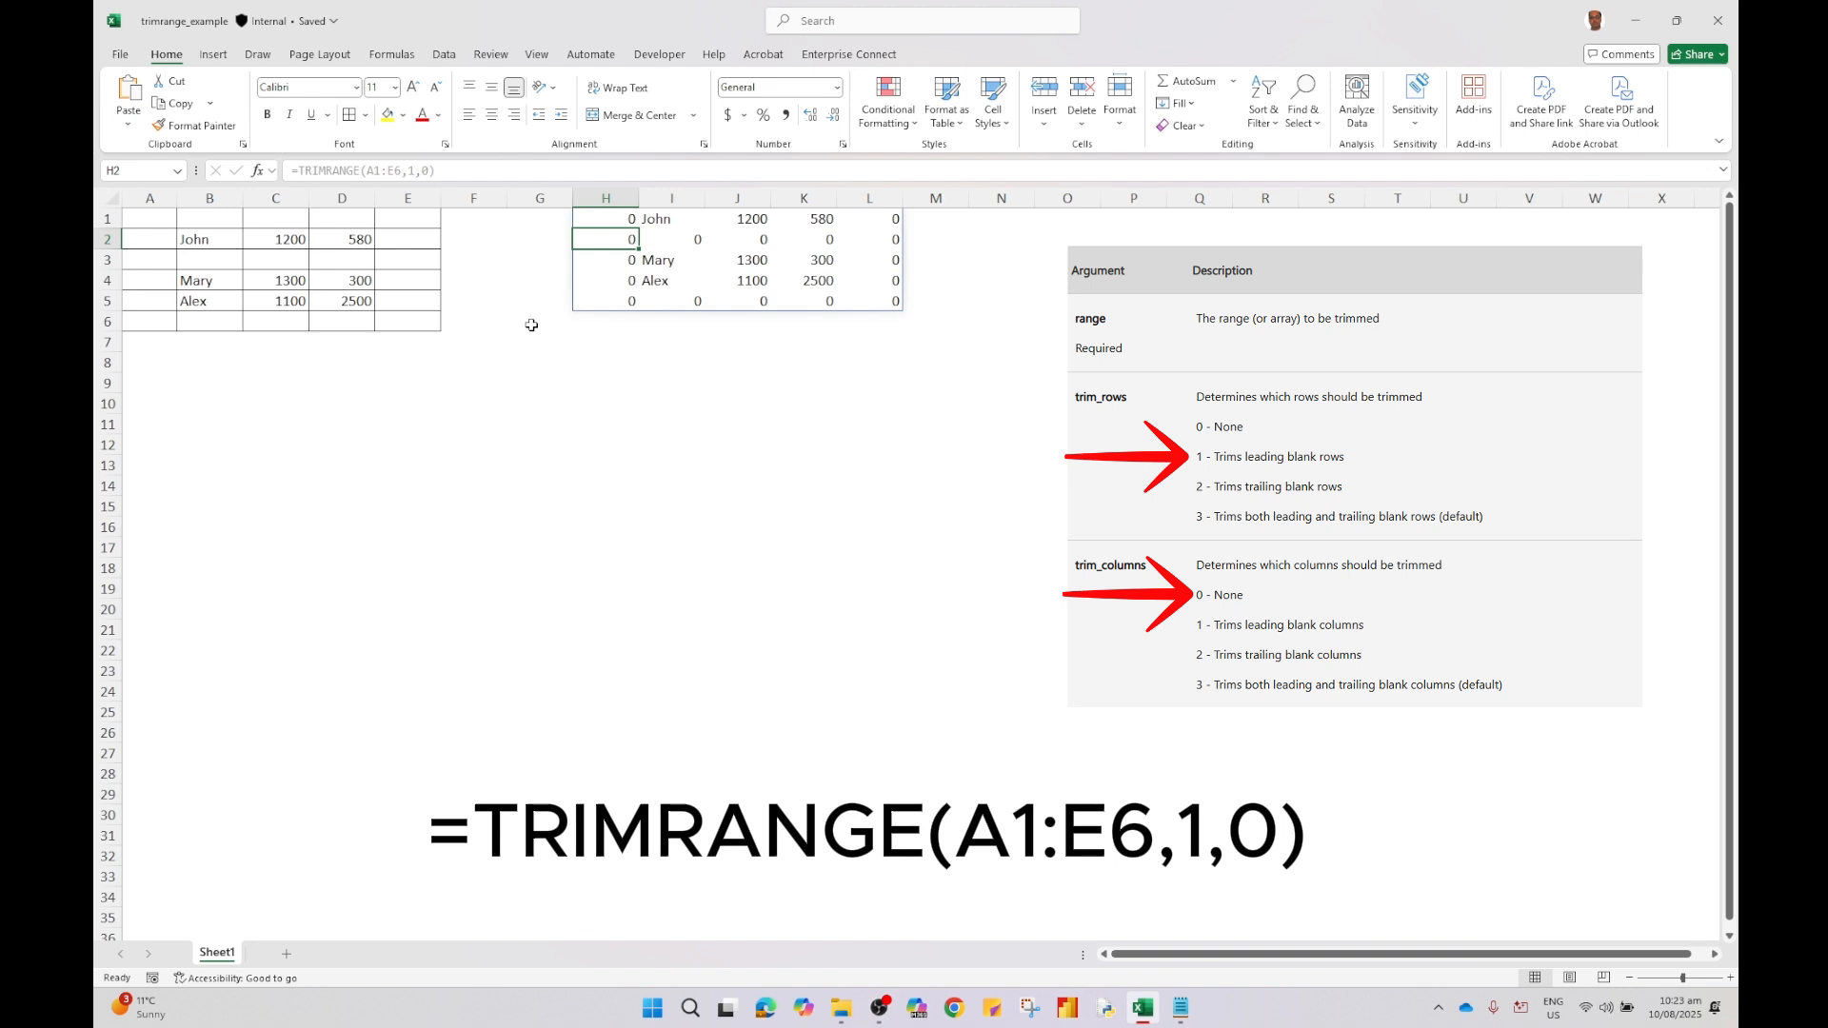
Set the column trim mode in H1 to leading, making the formula =TRIMRANGE(A1:E6,1,1).
key("Up")
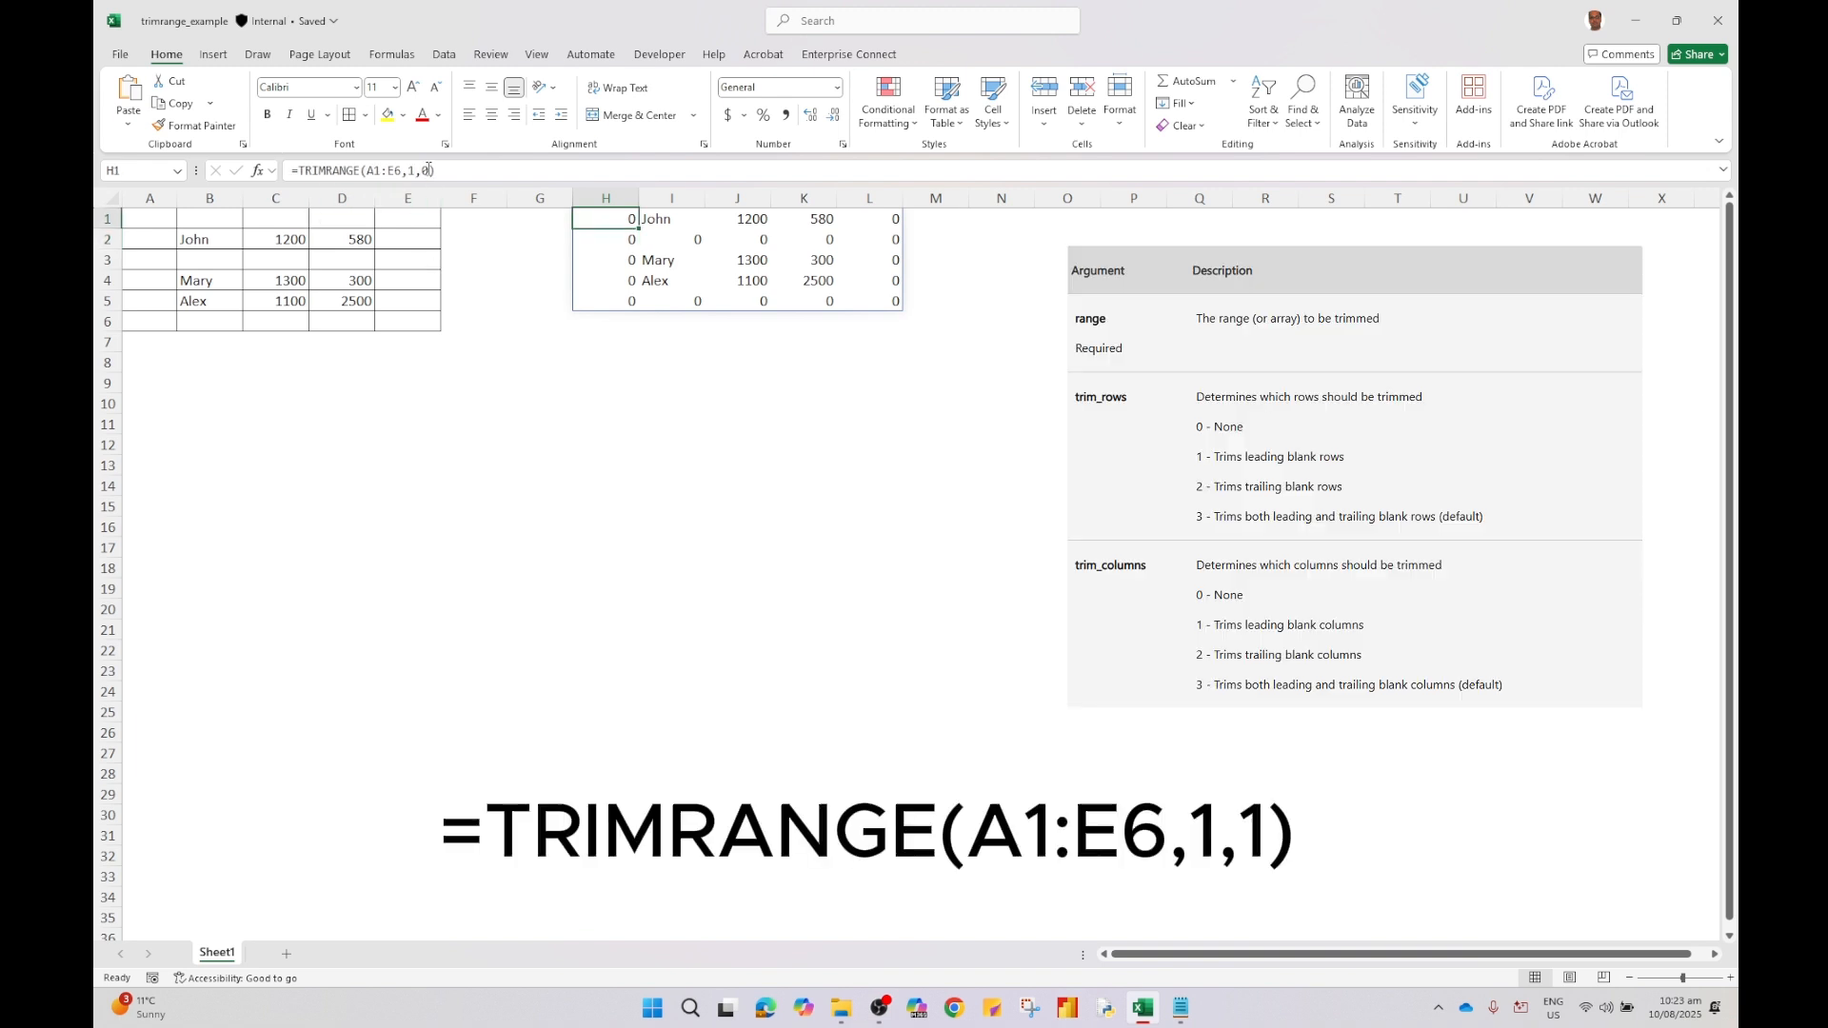
double_click(426, 170)
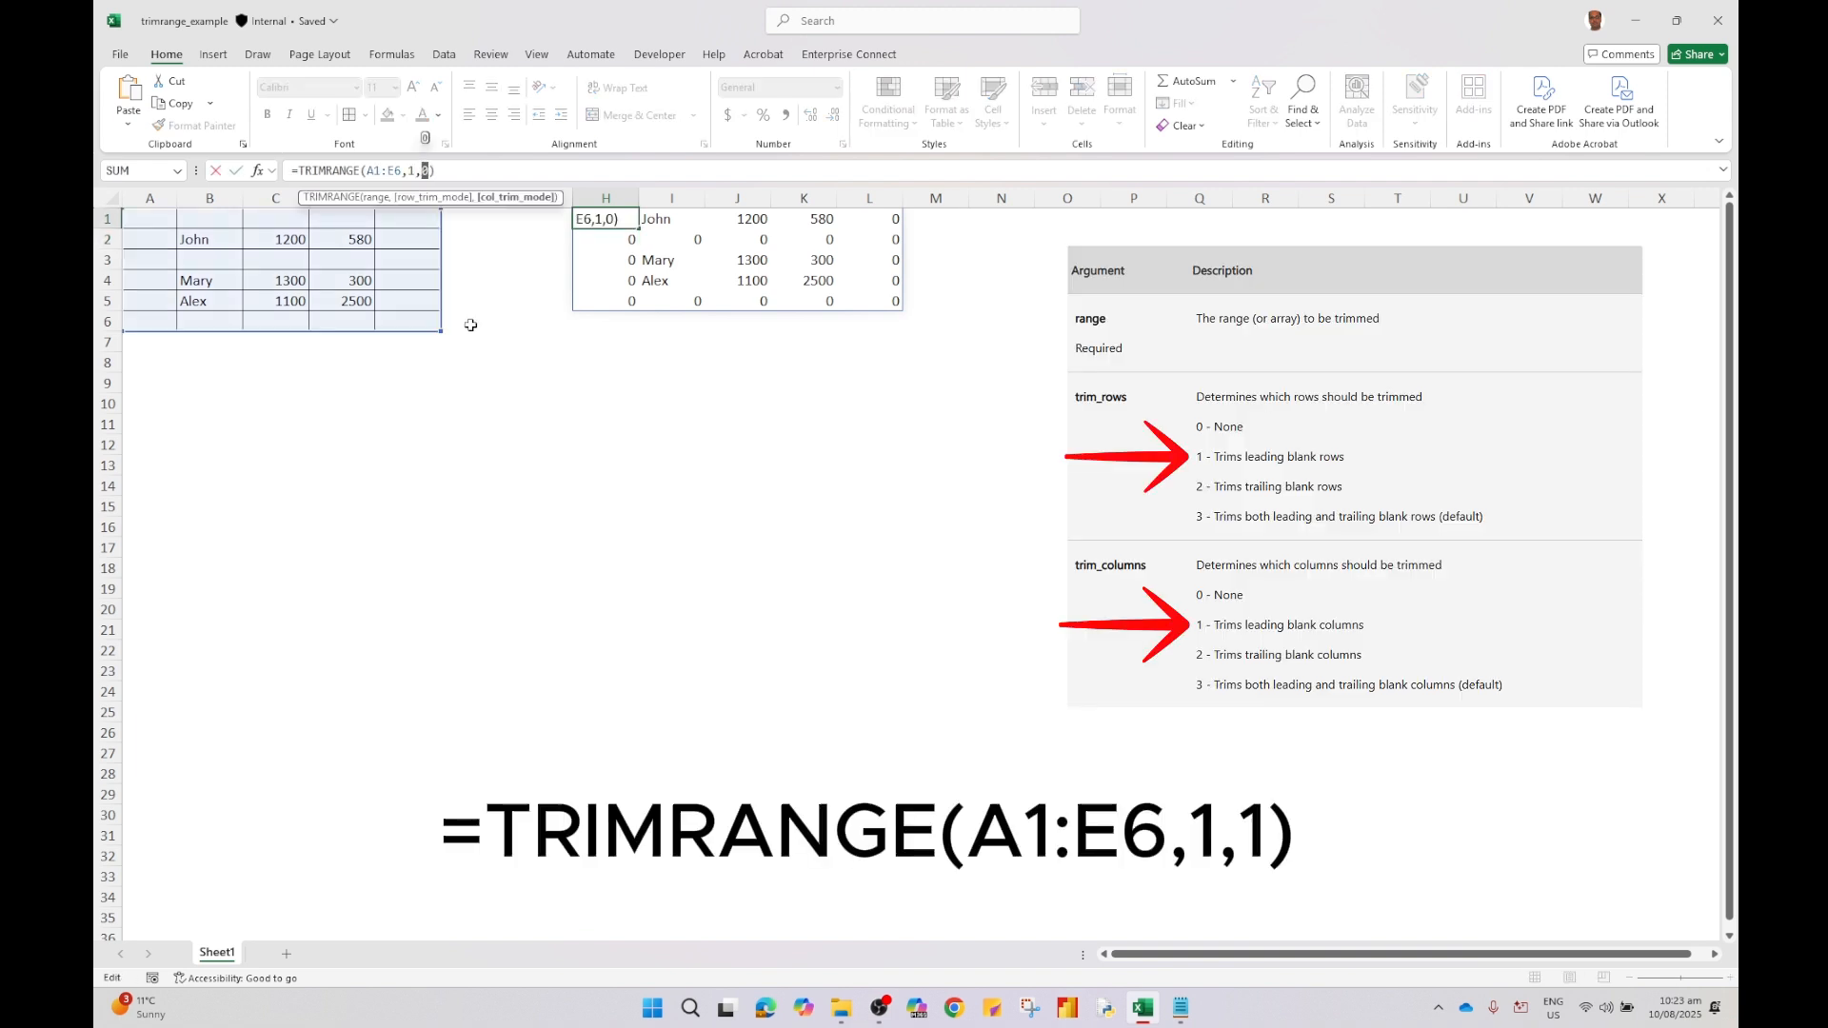
type("1")
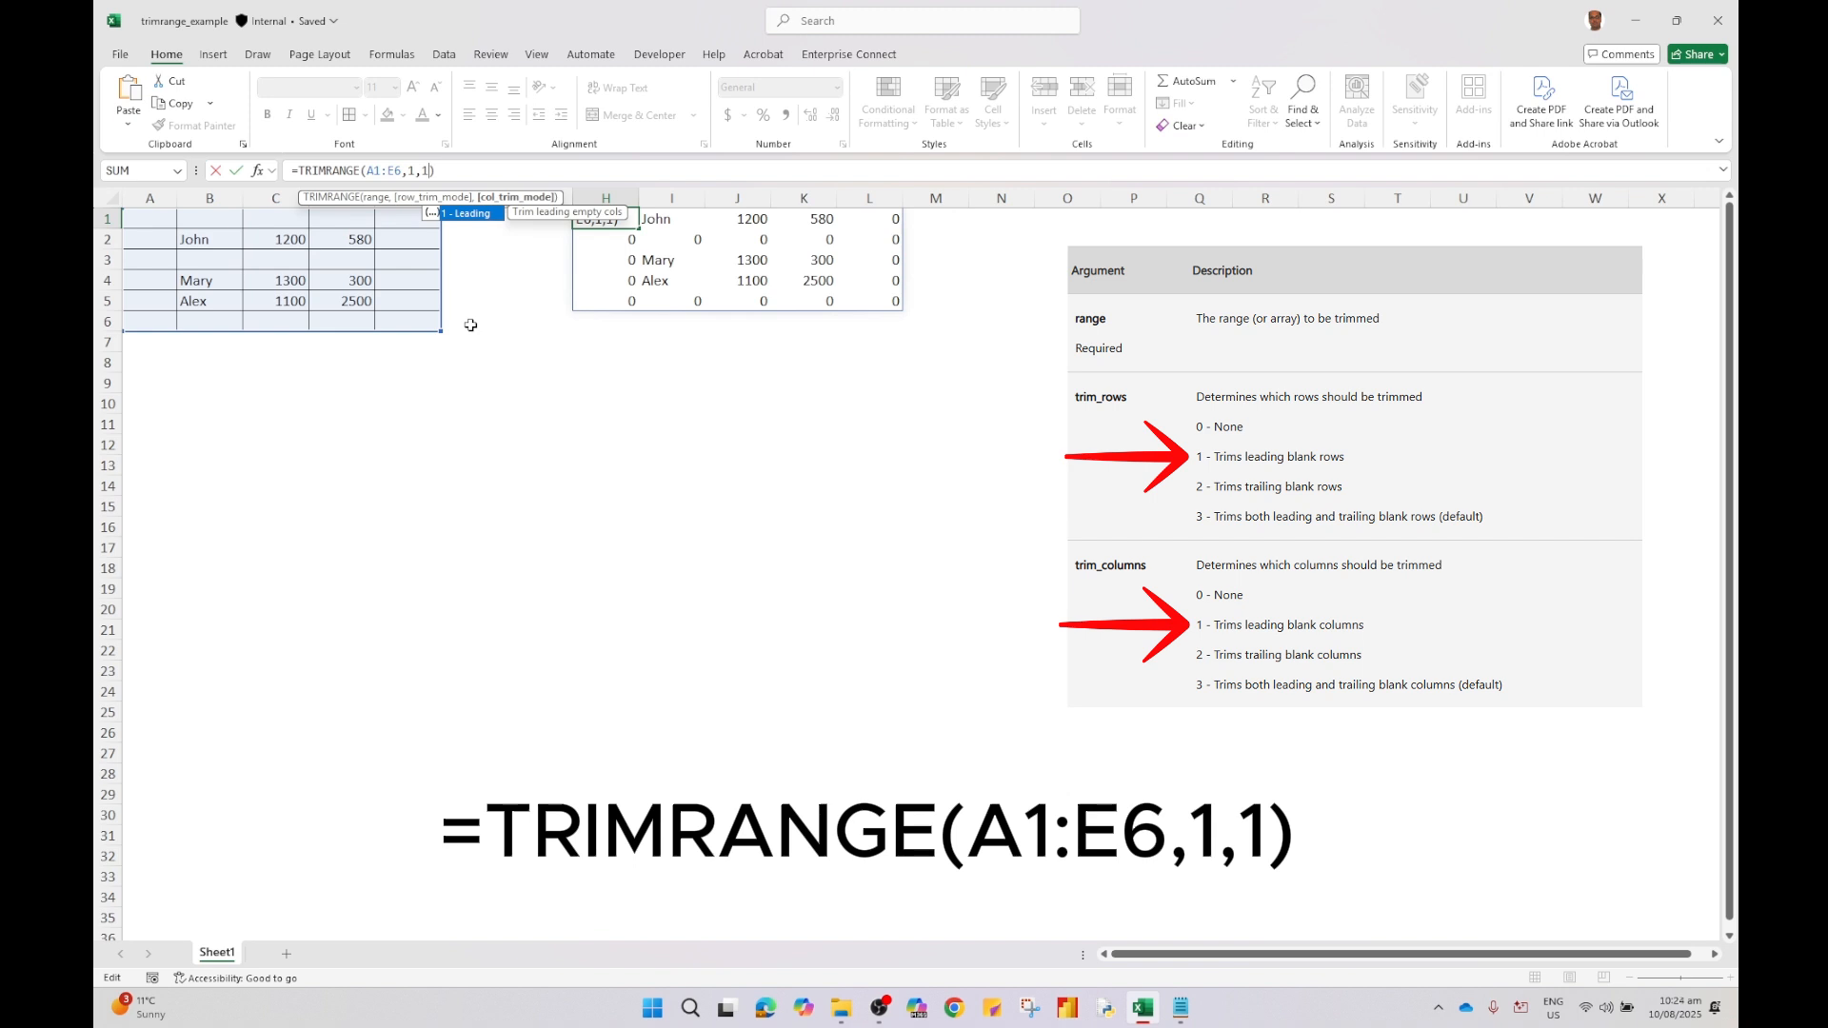
key("Return")
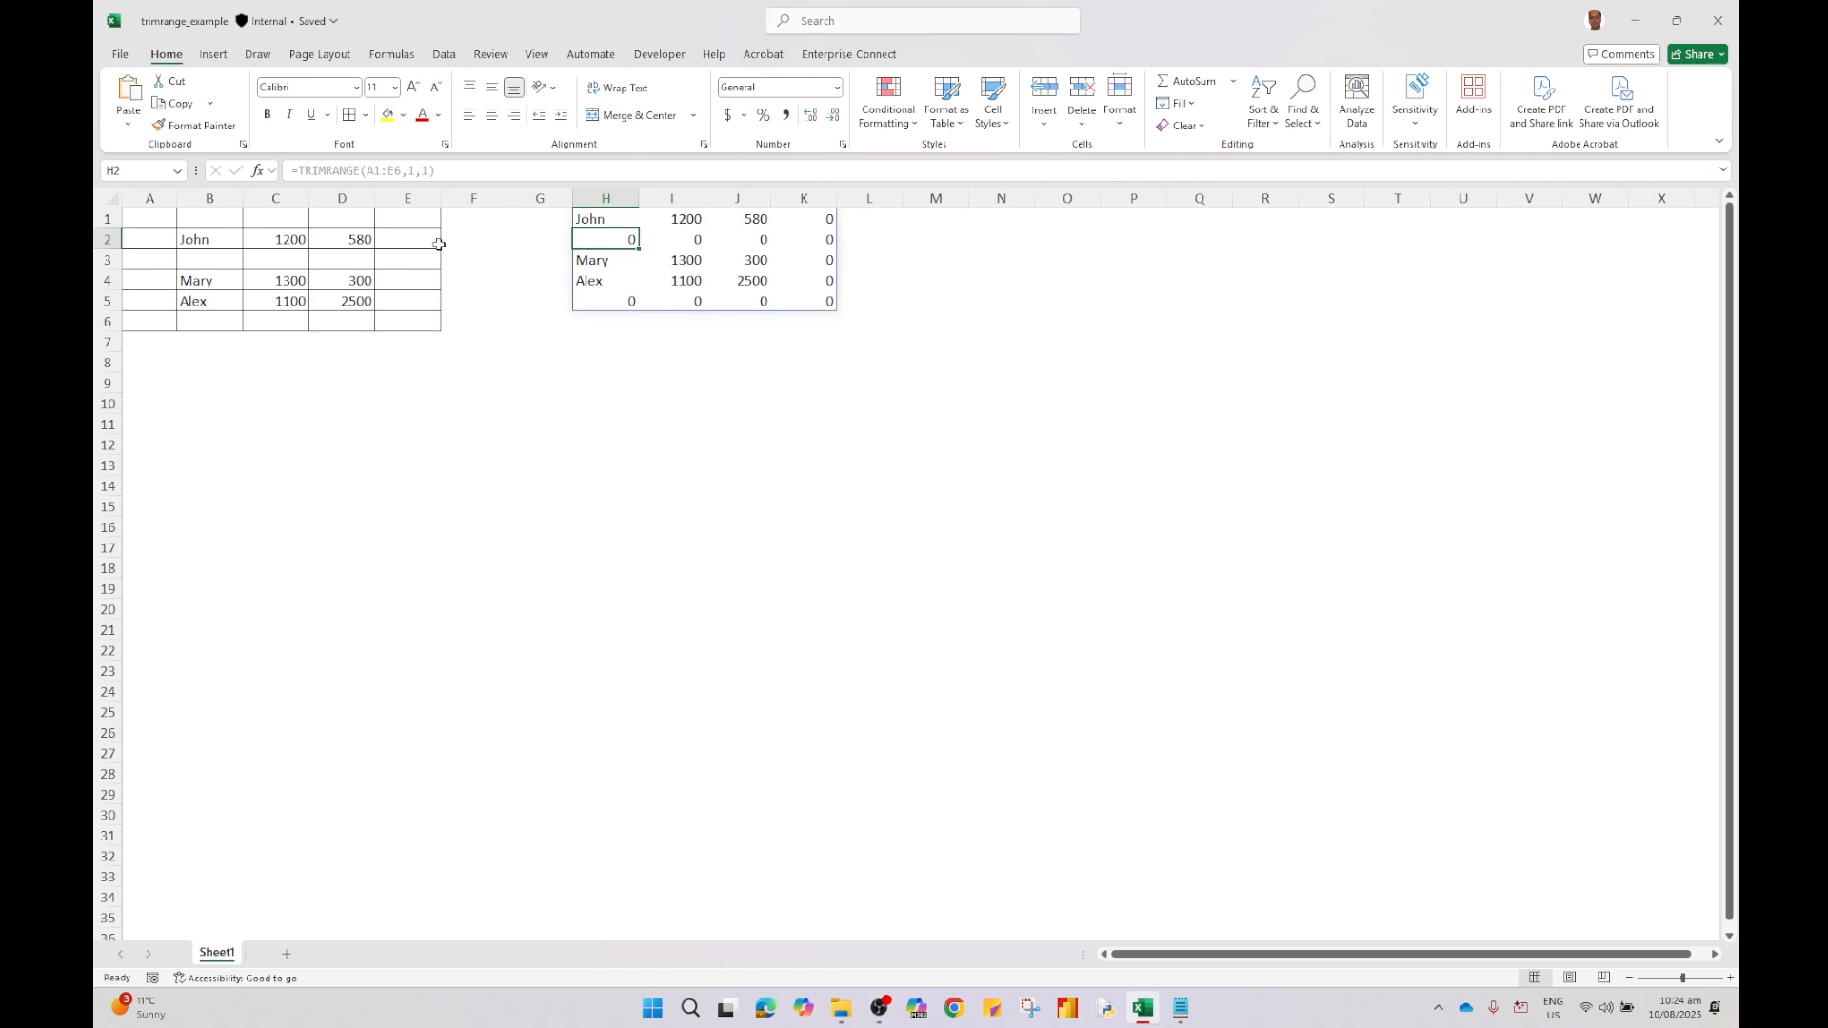
Change both trim modes in H1 to trailing, making the formula =TRIMRANGE(A1:E6,2,2).
left_click(594, 222)
left_click_drag(415, 172, 423, 173)
type("2,")
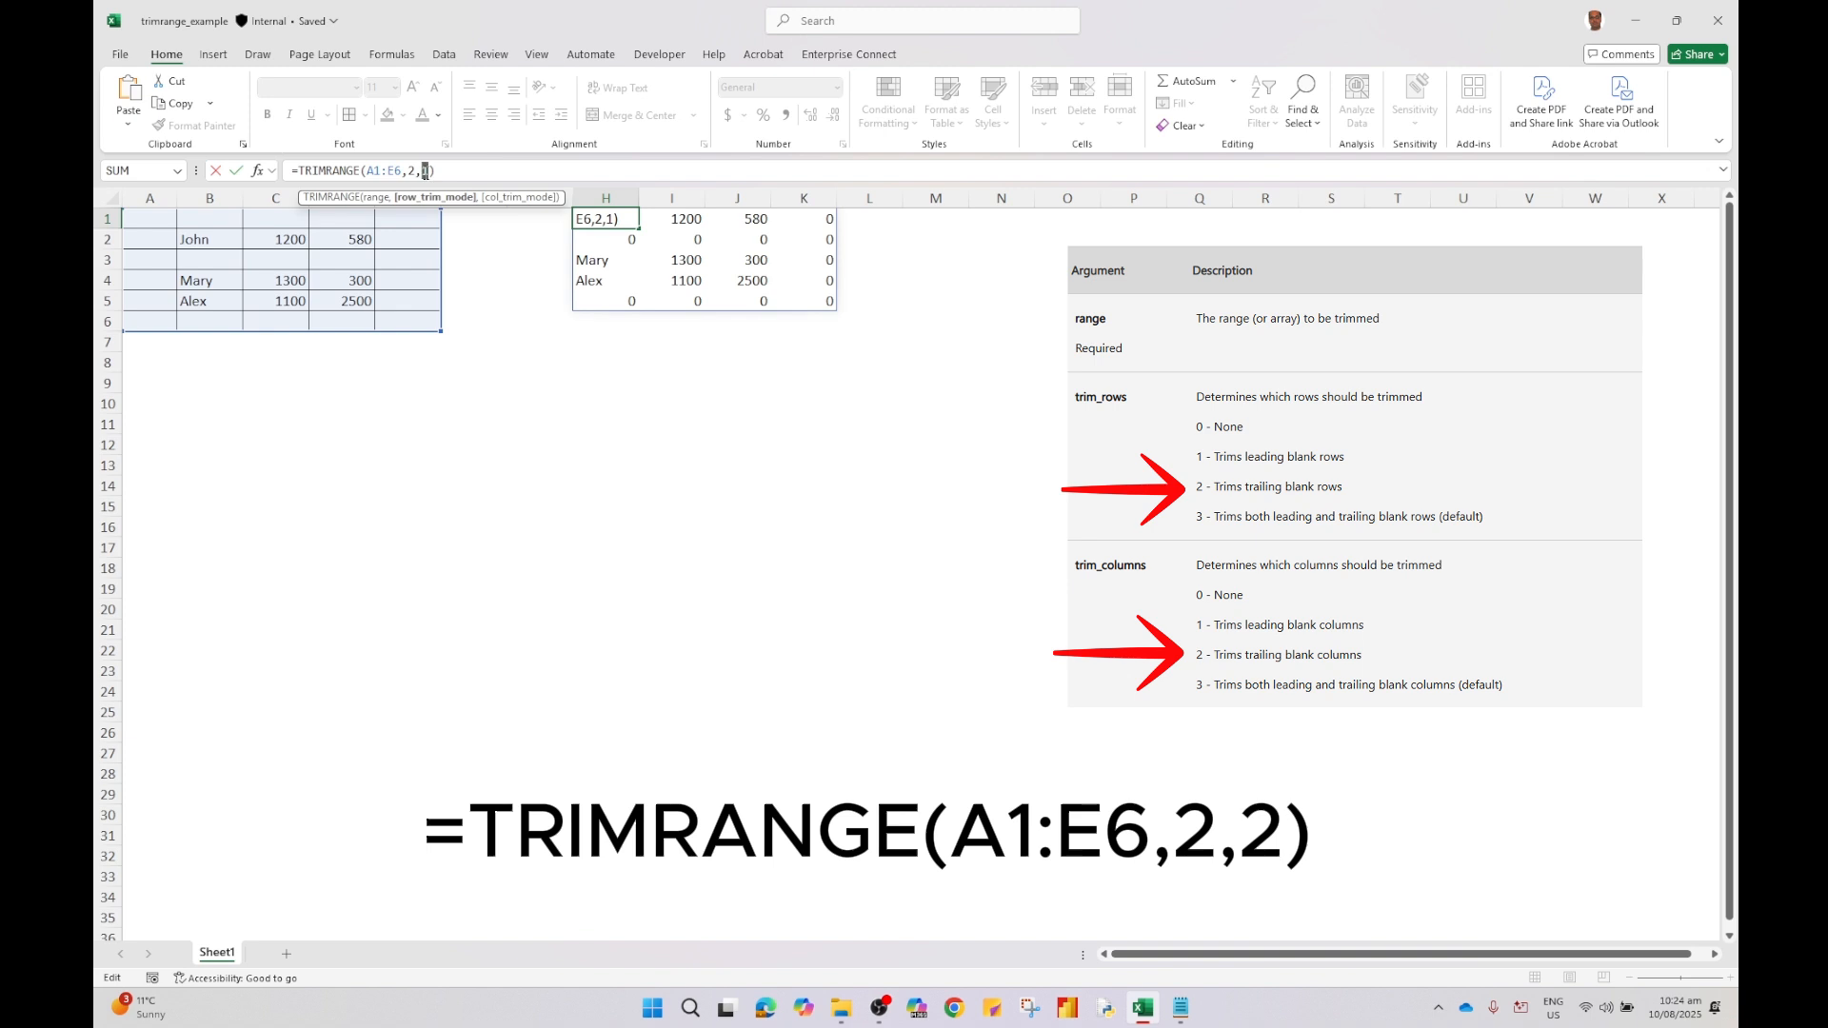
type("2")
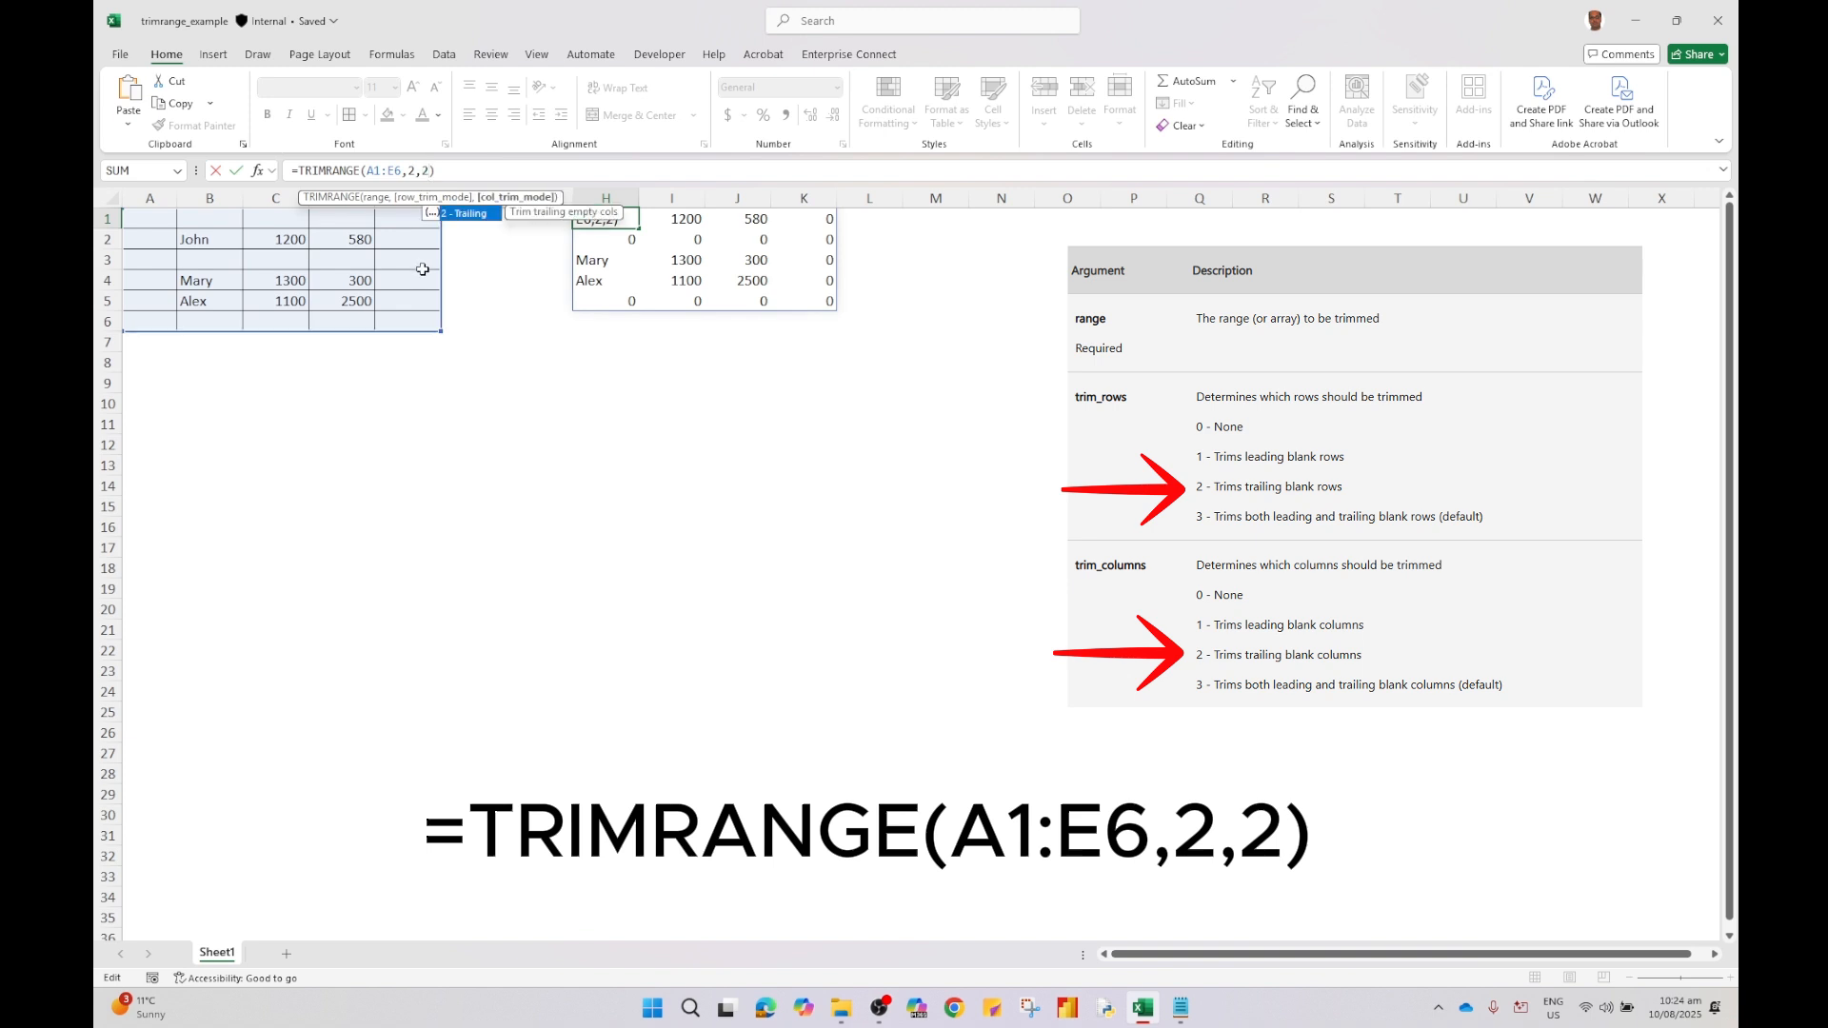
key("Return")
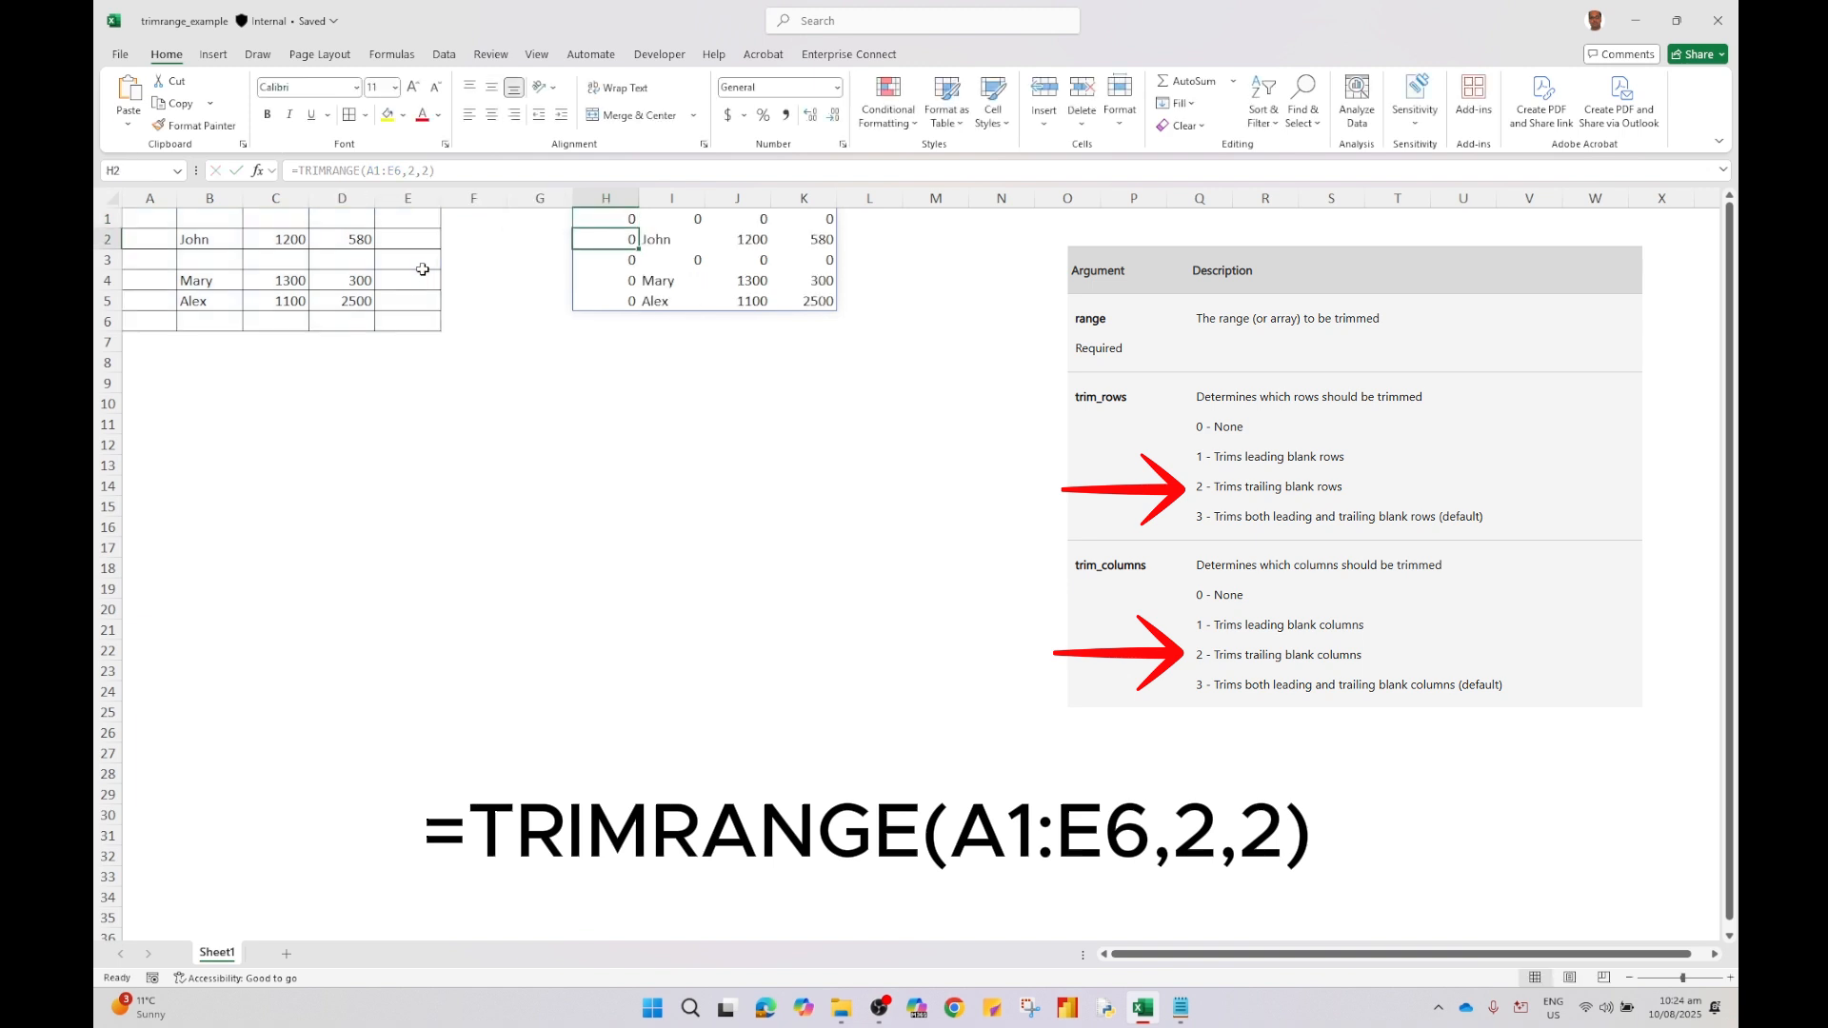
Set the row and column trim modes in H1 to both ends with =TRIMRANGE(A1:E6,3,3).
key("Up")
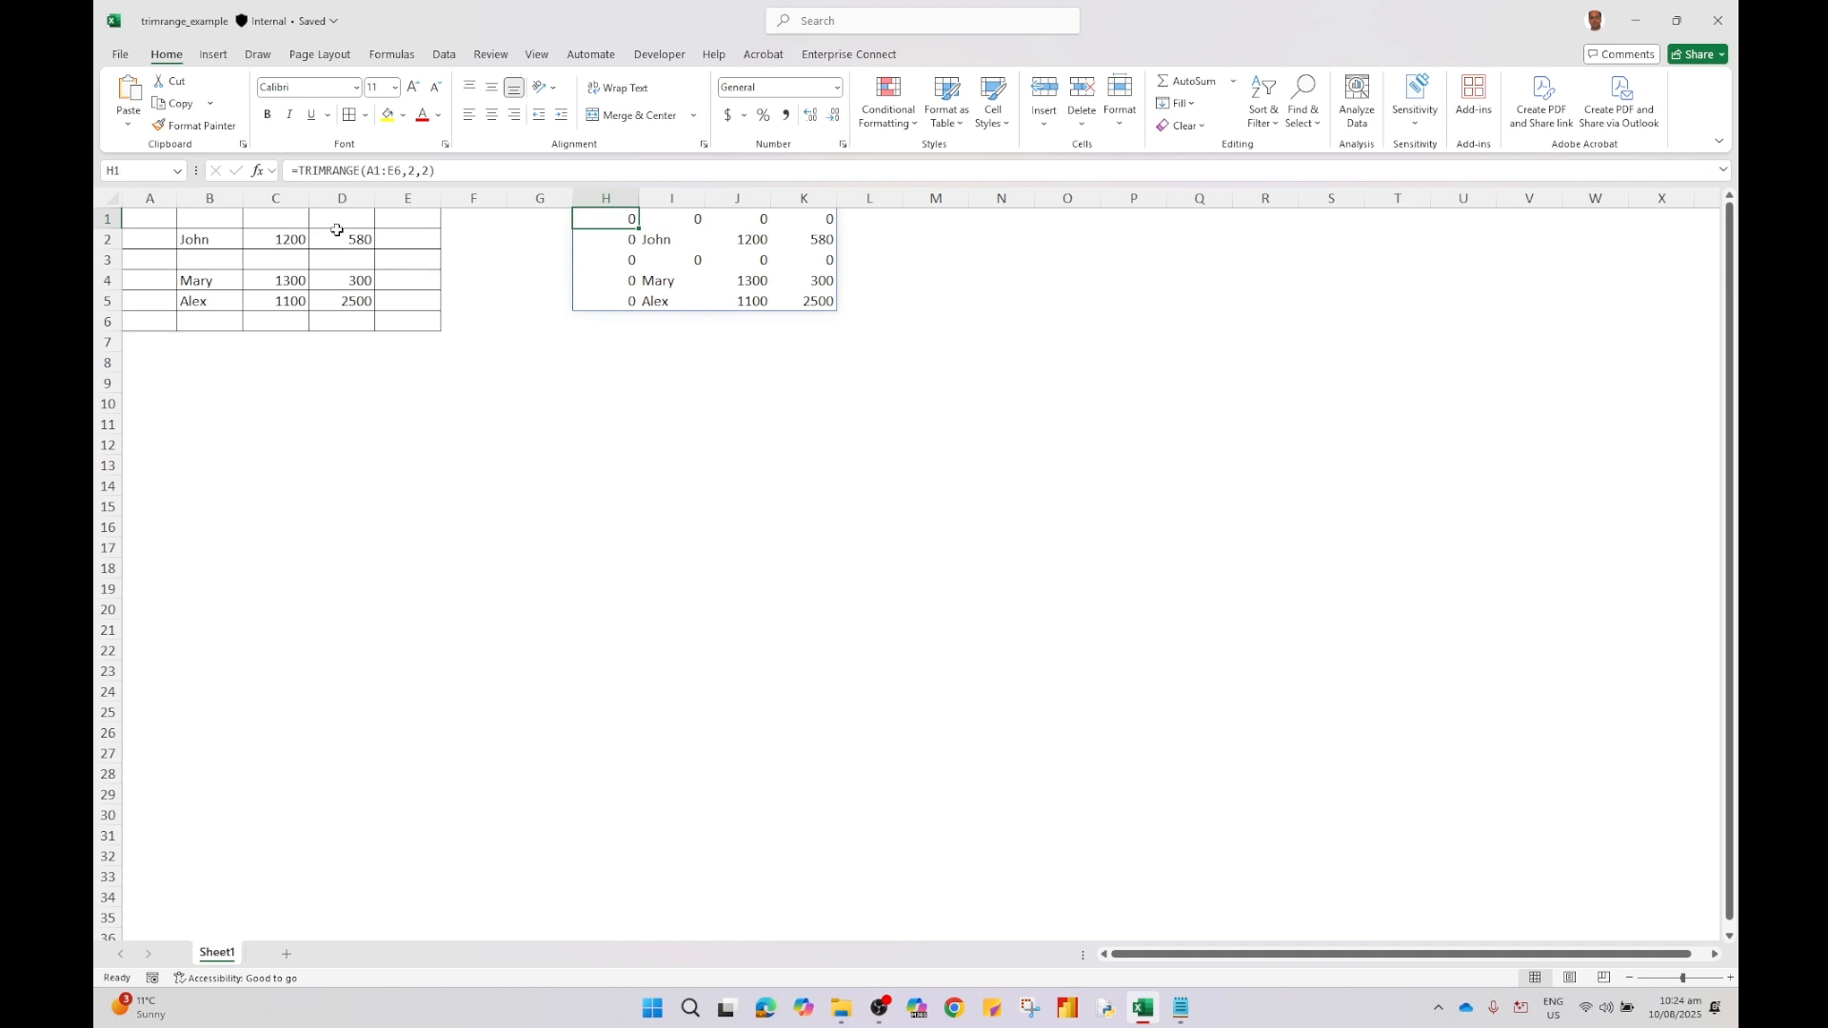
left_click(418, 169)
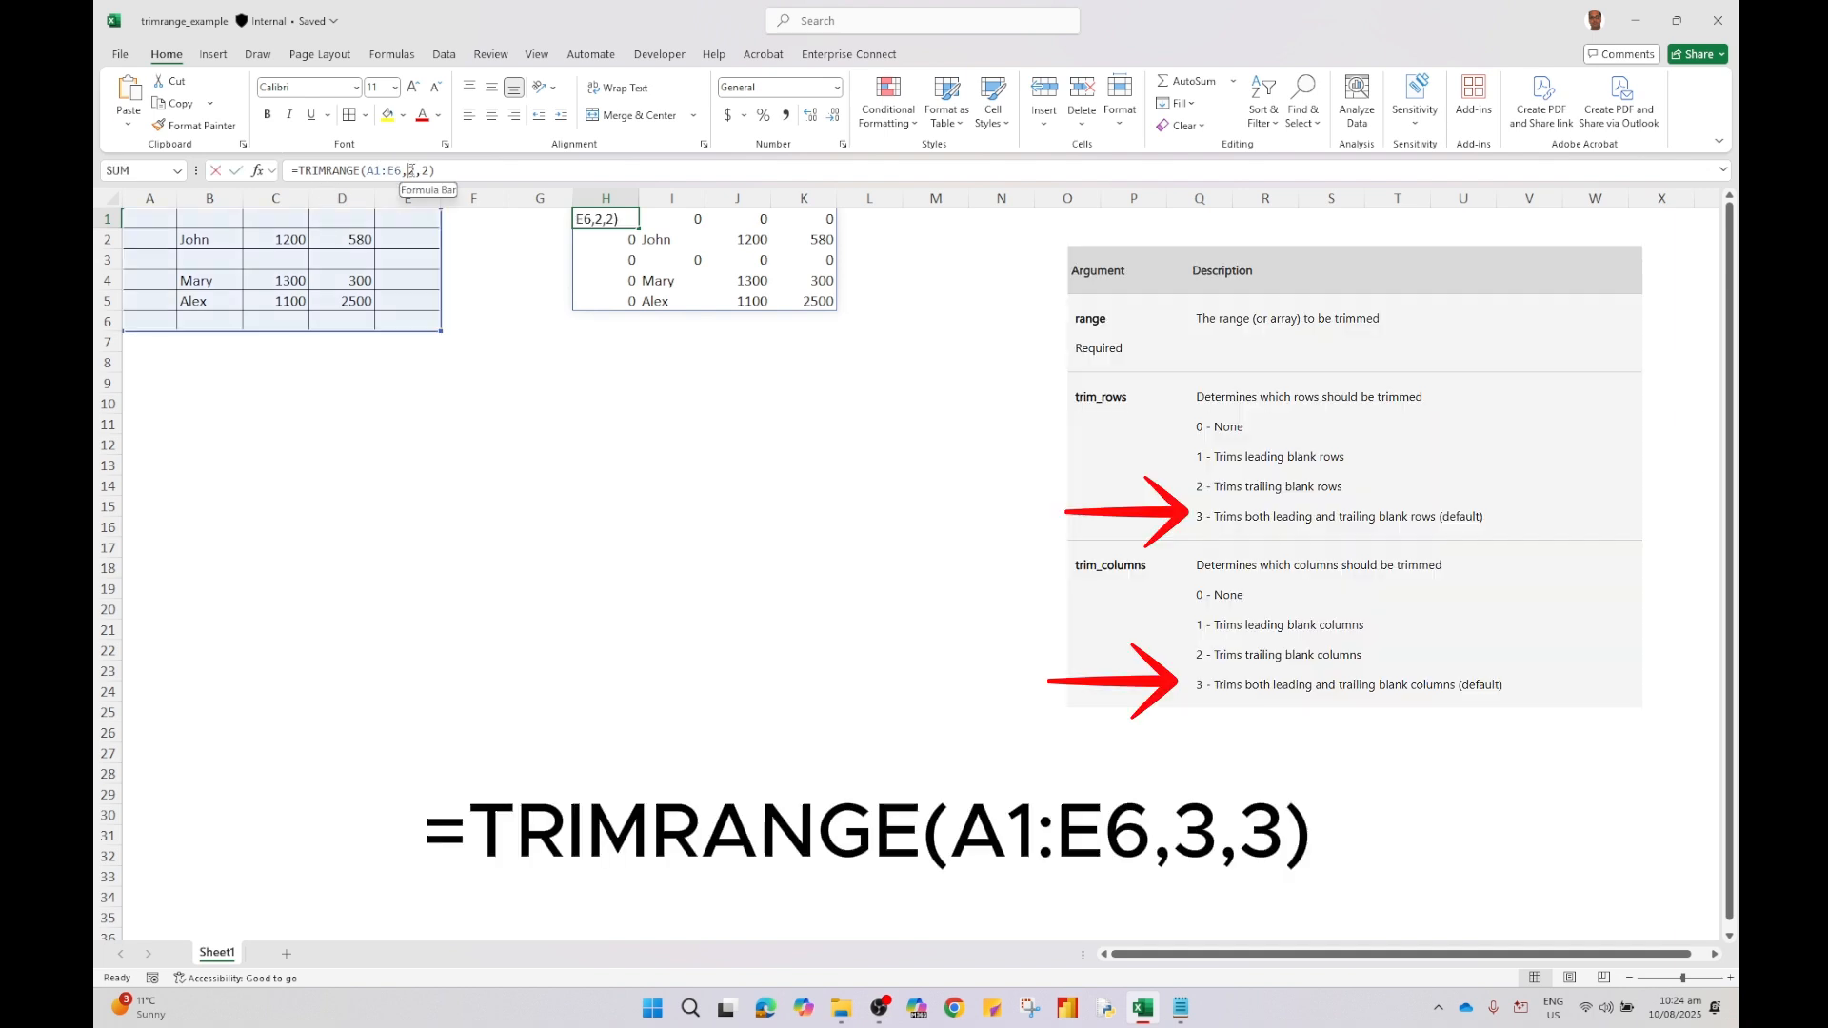
left_click_drag(406, 171, 430, 173)
type("3,3")
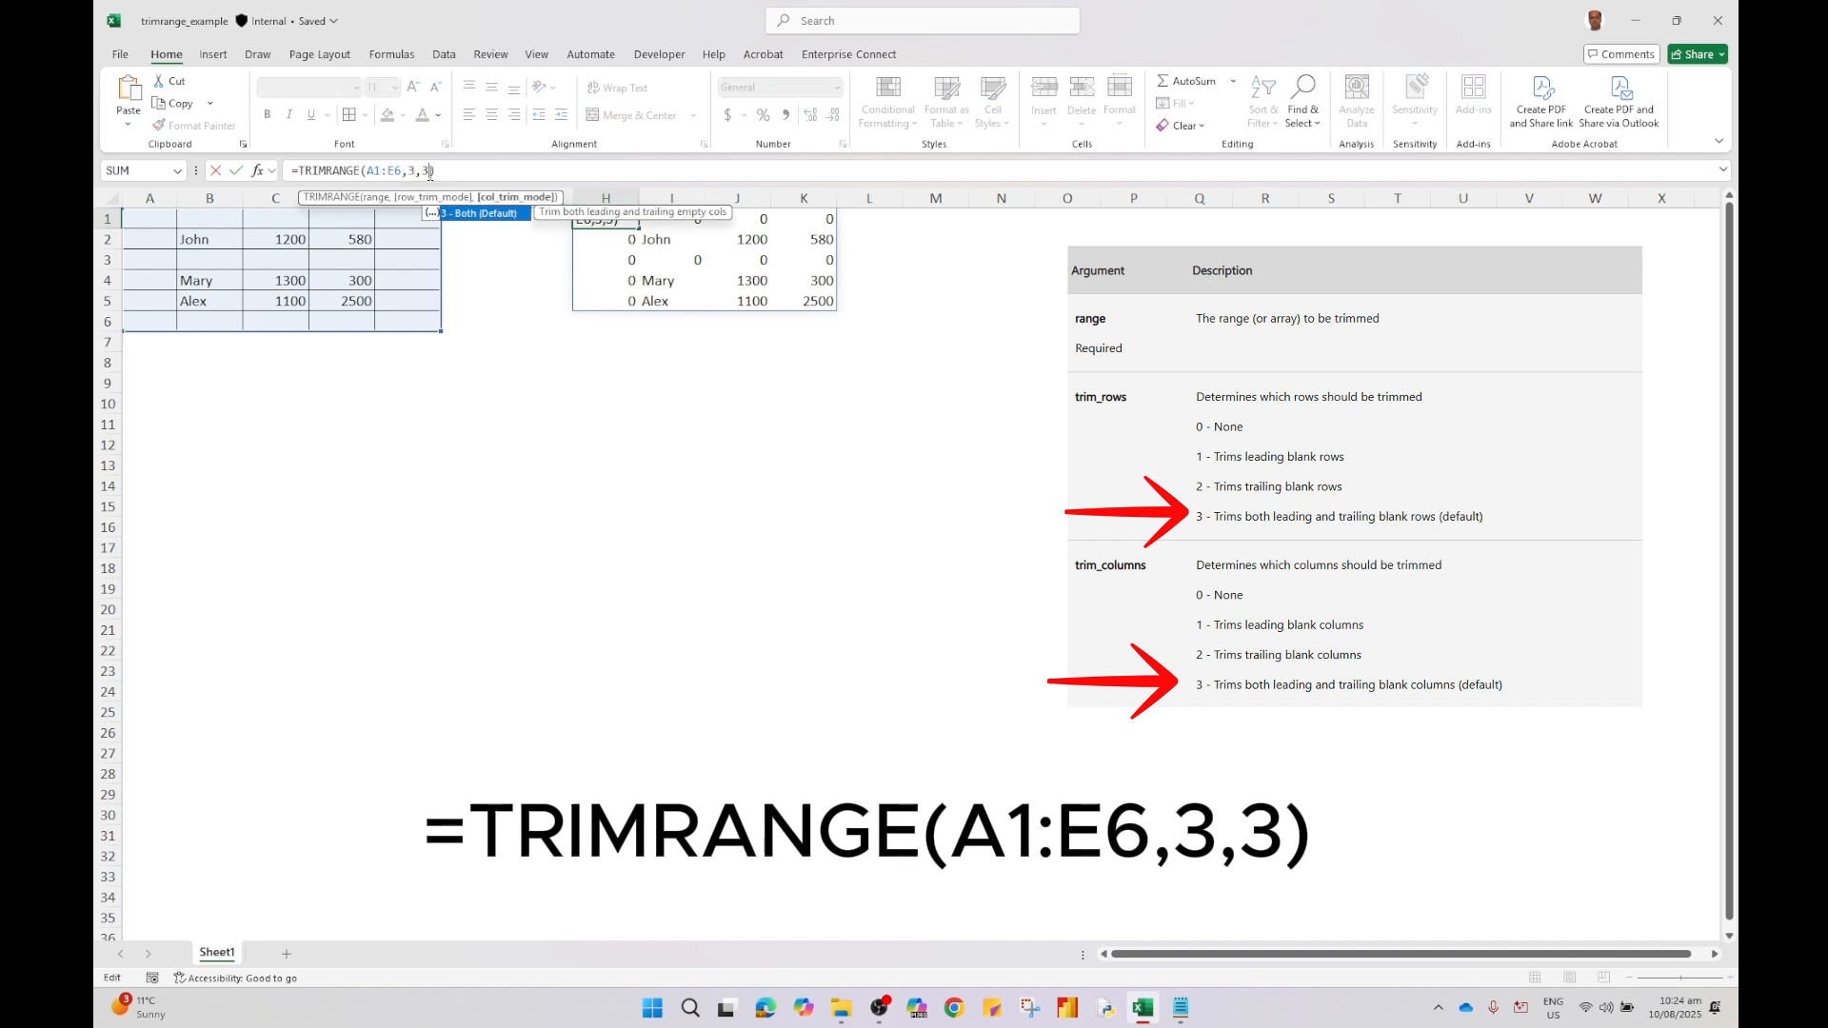
key("Return")
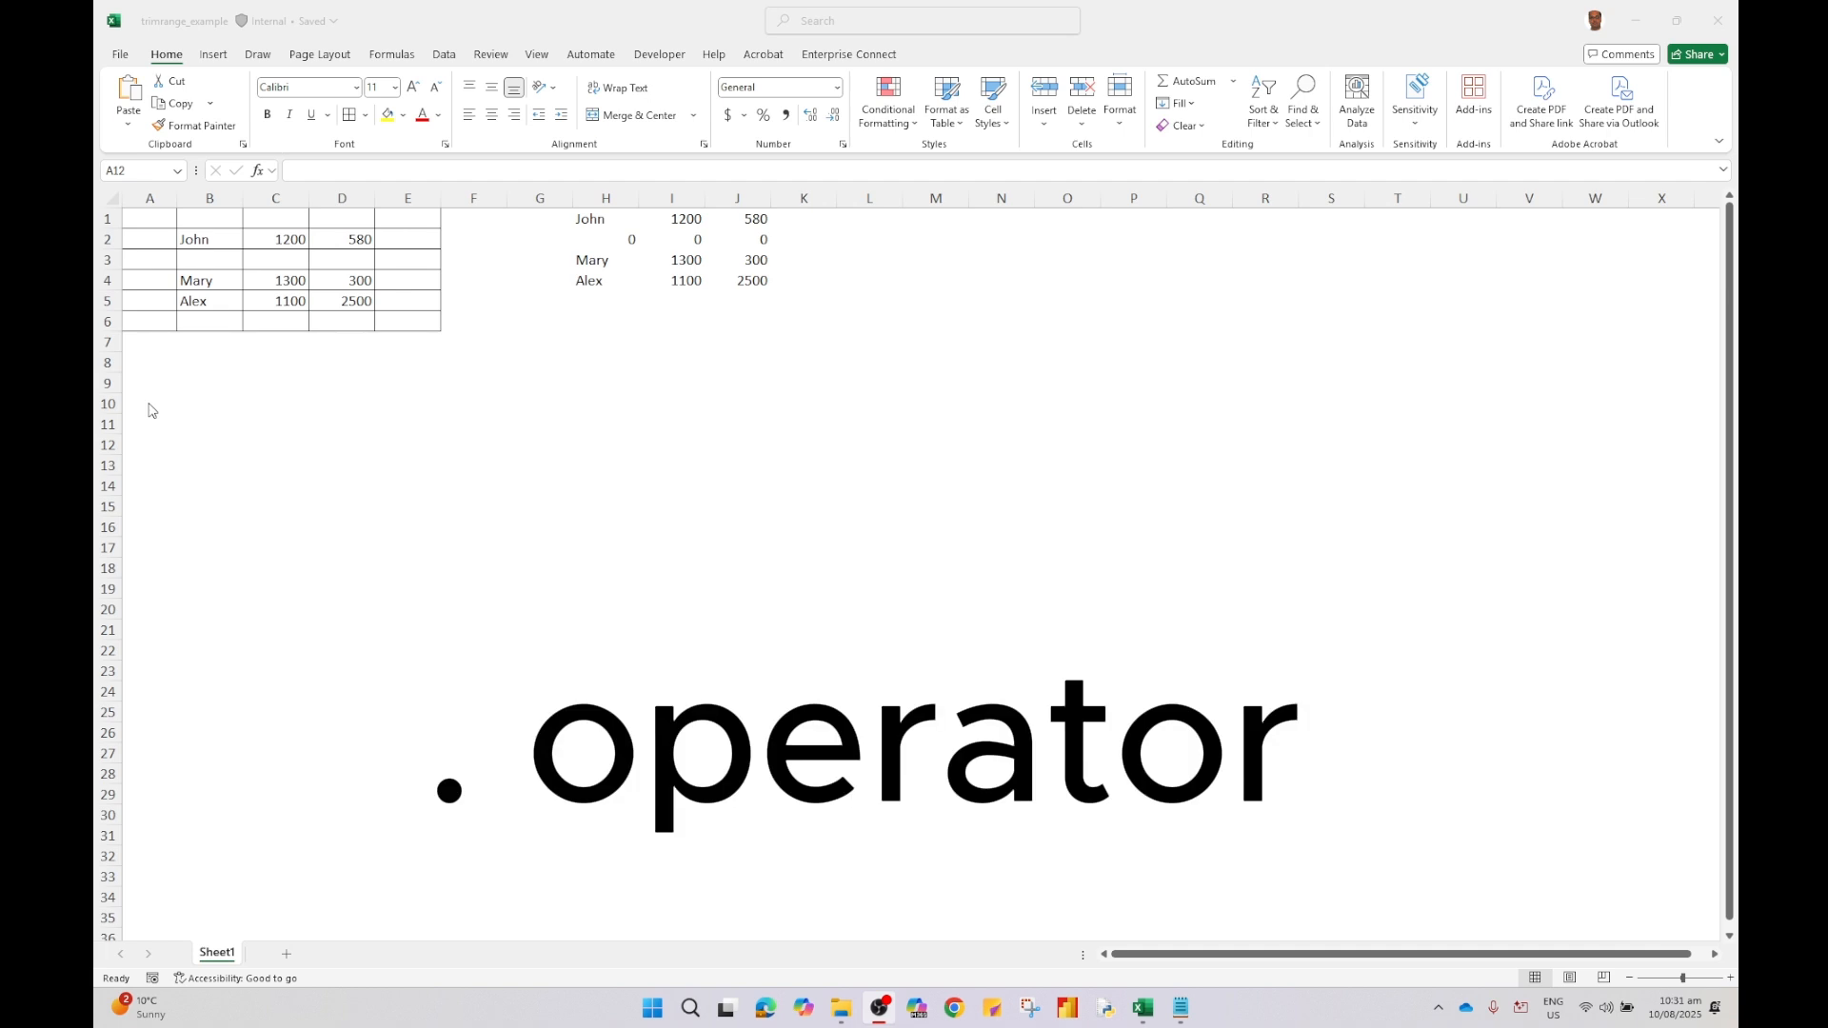
Enter the plain range reference =A1:E6 in cell A10.
left_click(141, 405)
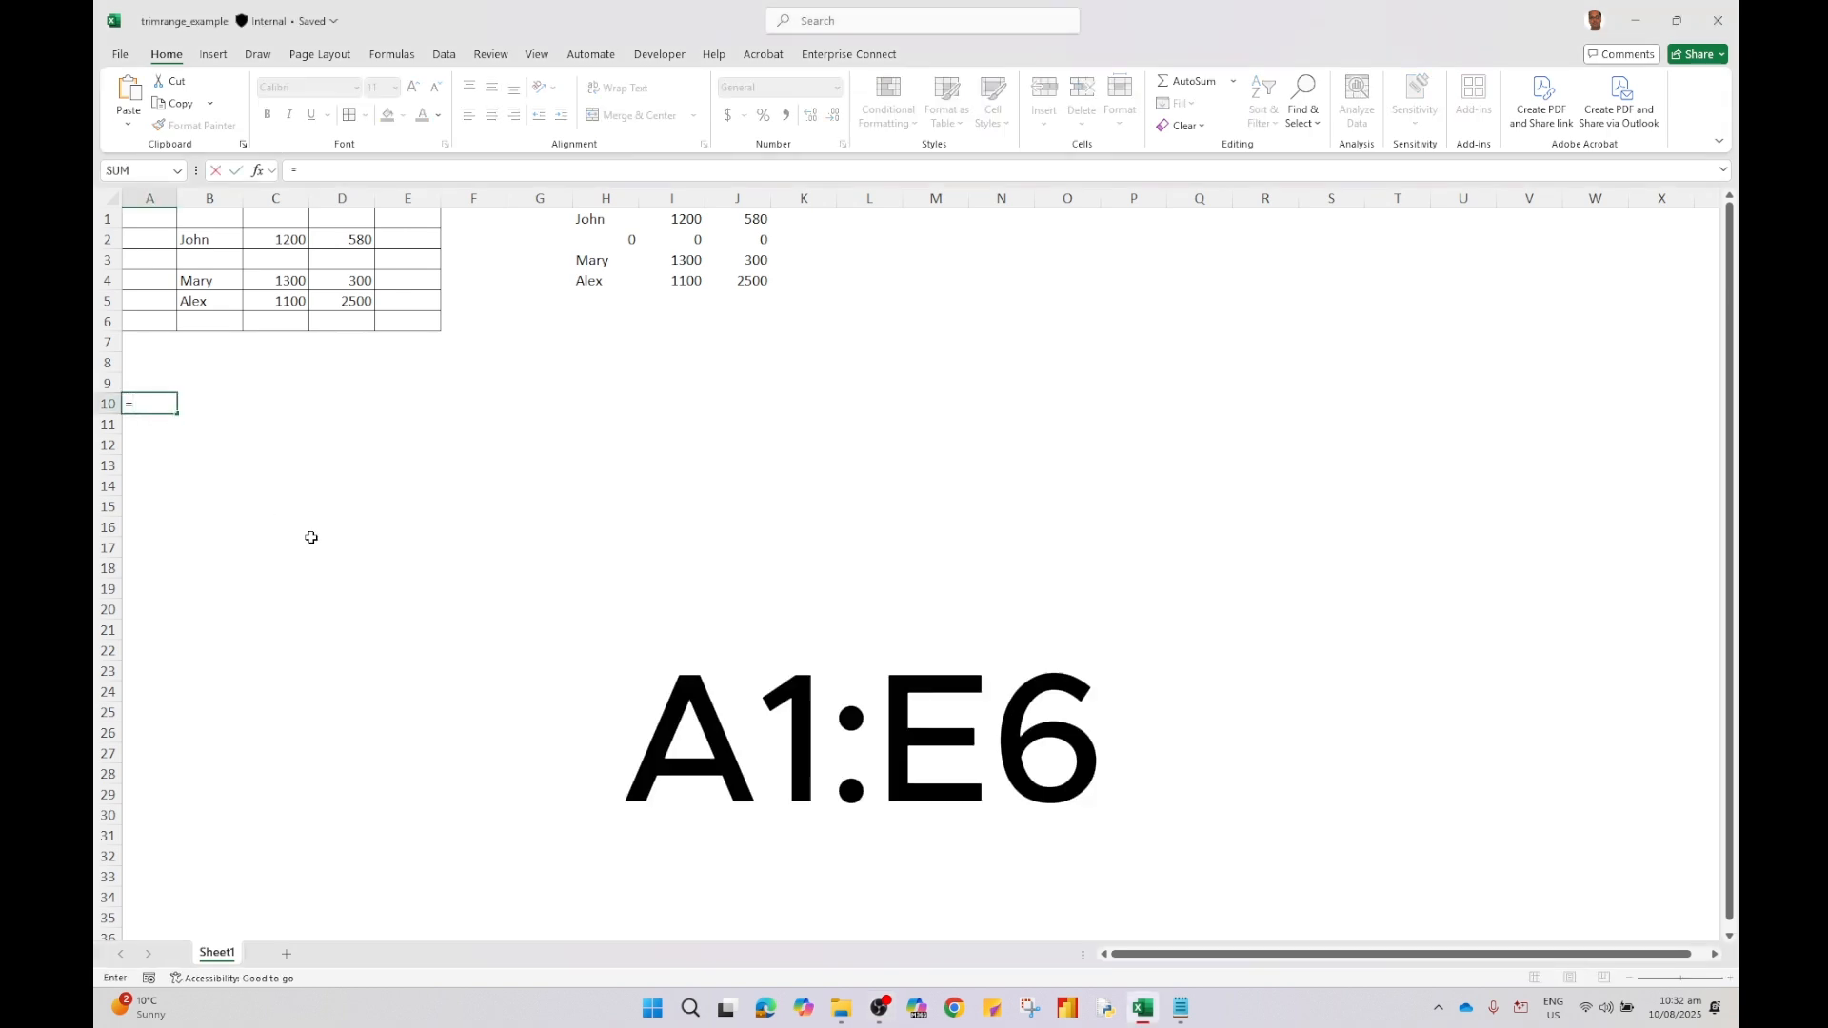
type("=A1:E6")
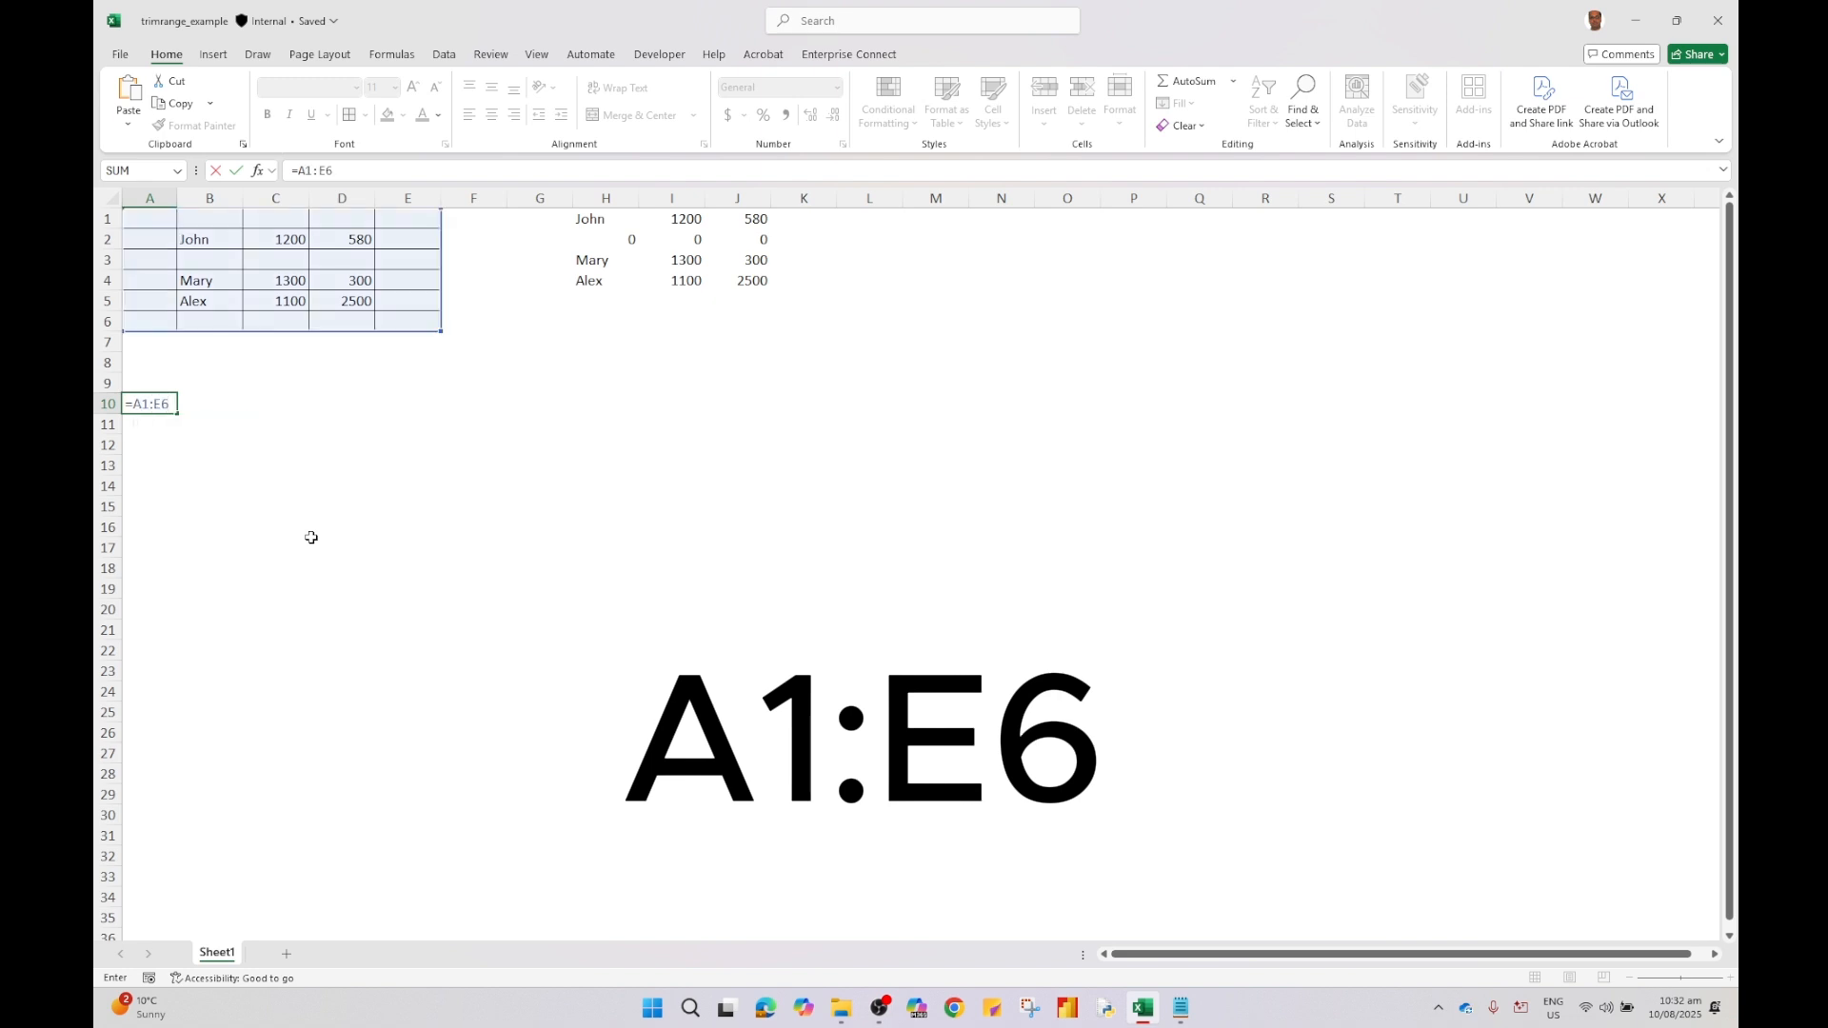
key("Return")
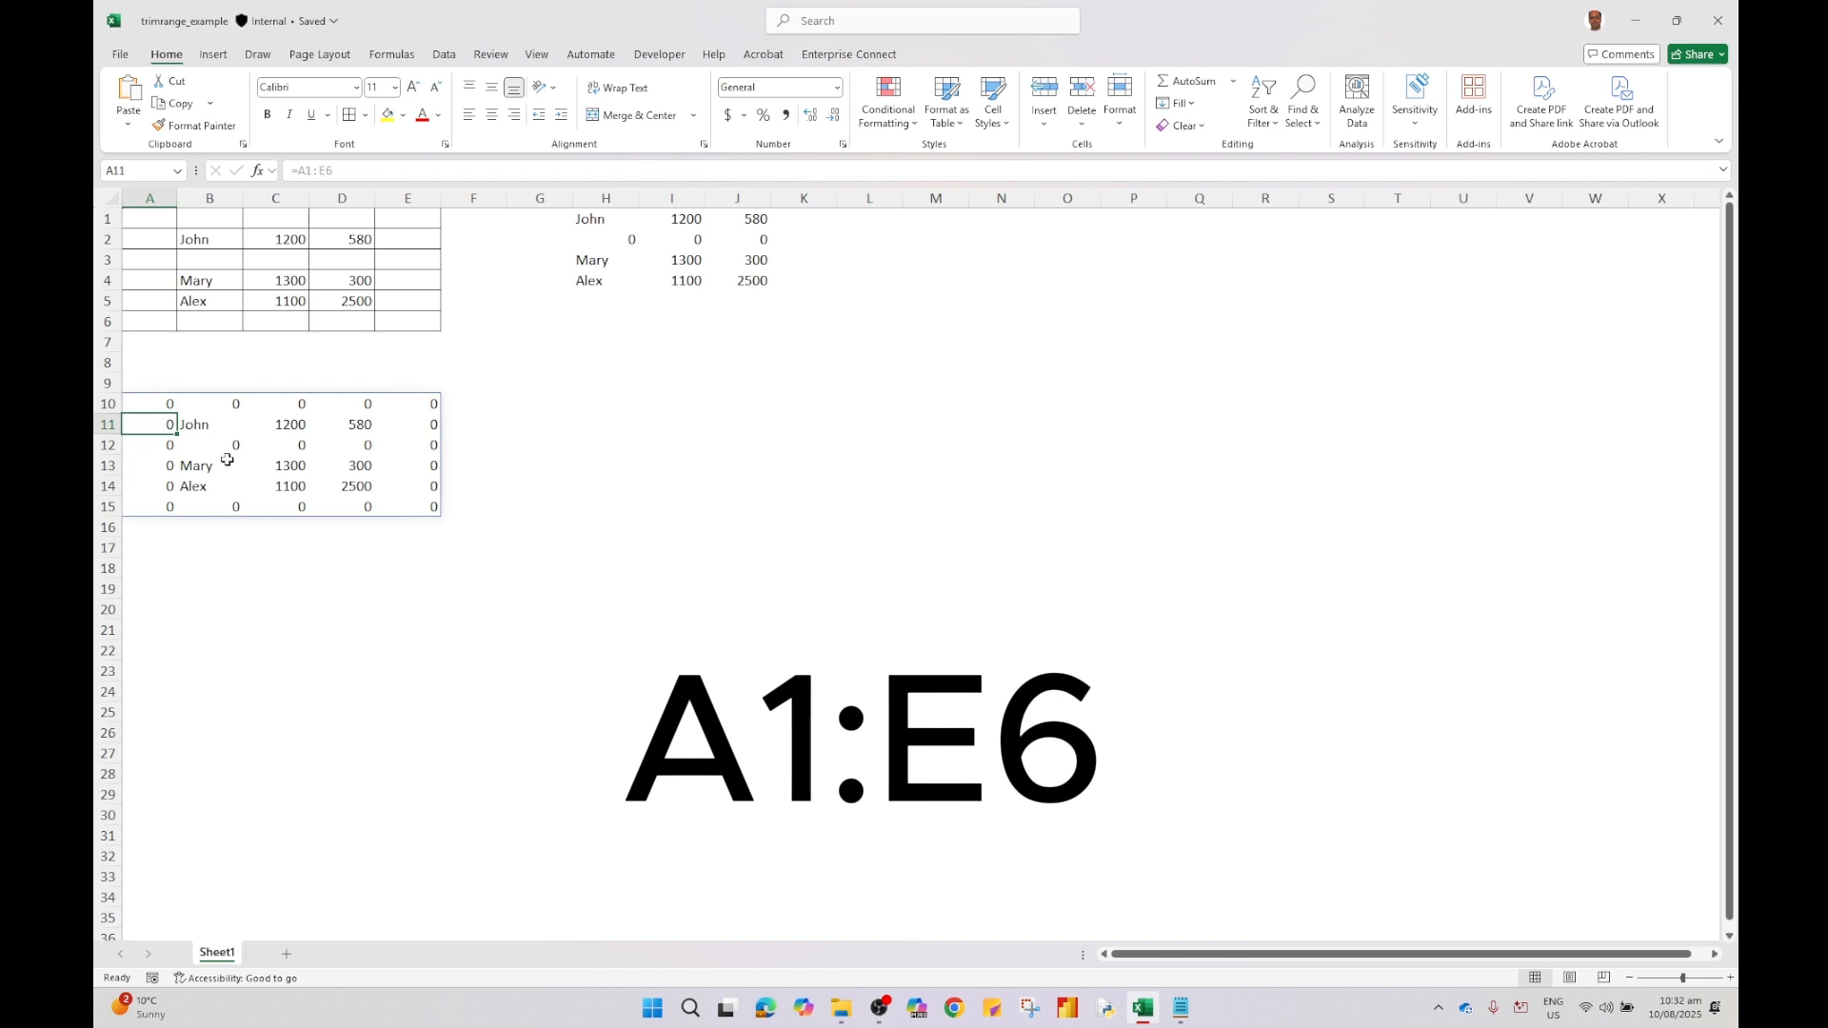
Add a dot before the colon in the A10 reference, making it =A1.:E6 to trim leading blanks.
left_click(149, 401)
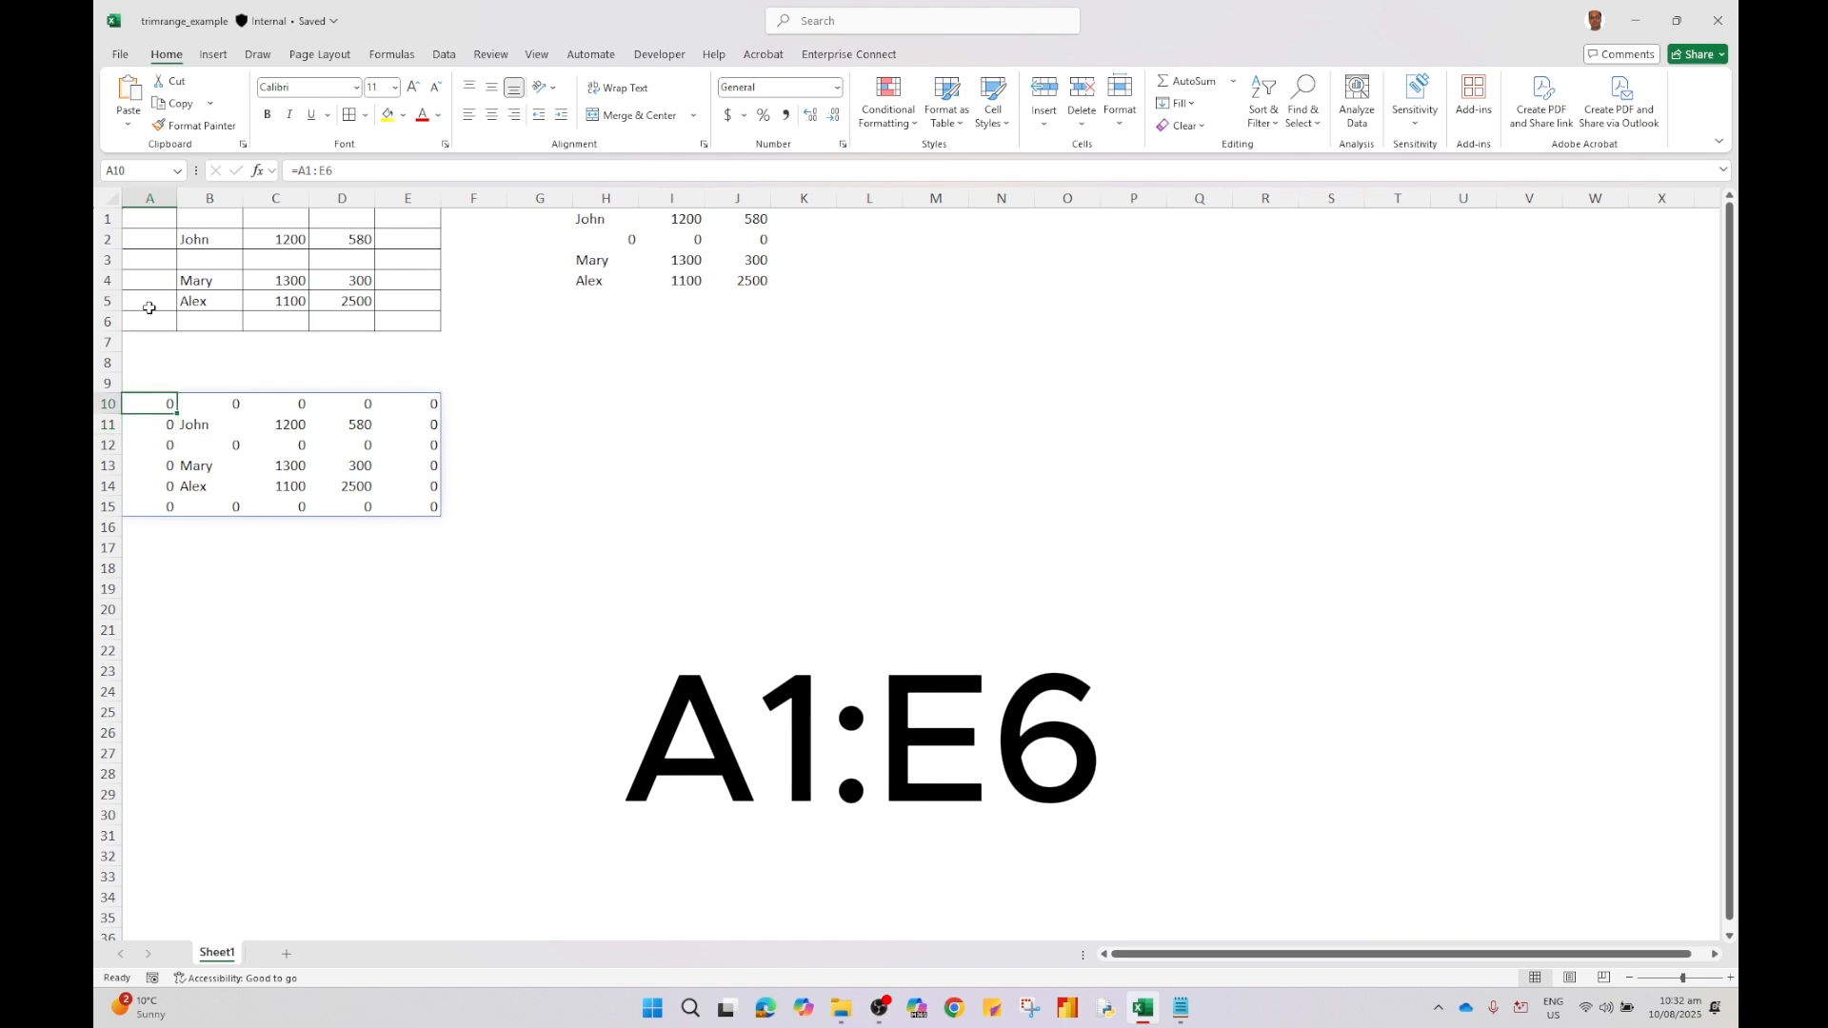
left_click(314, 172)
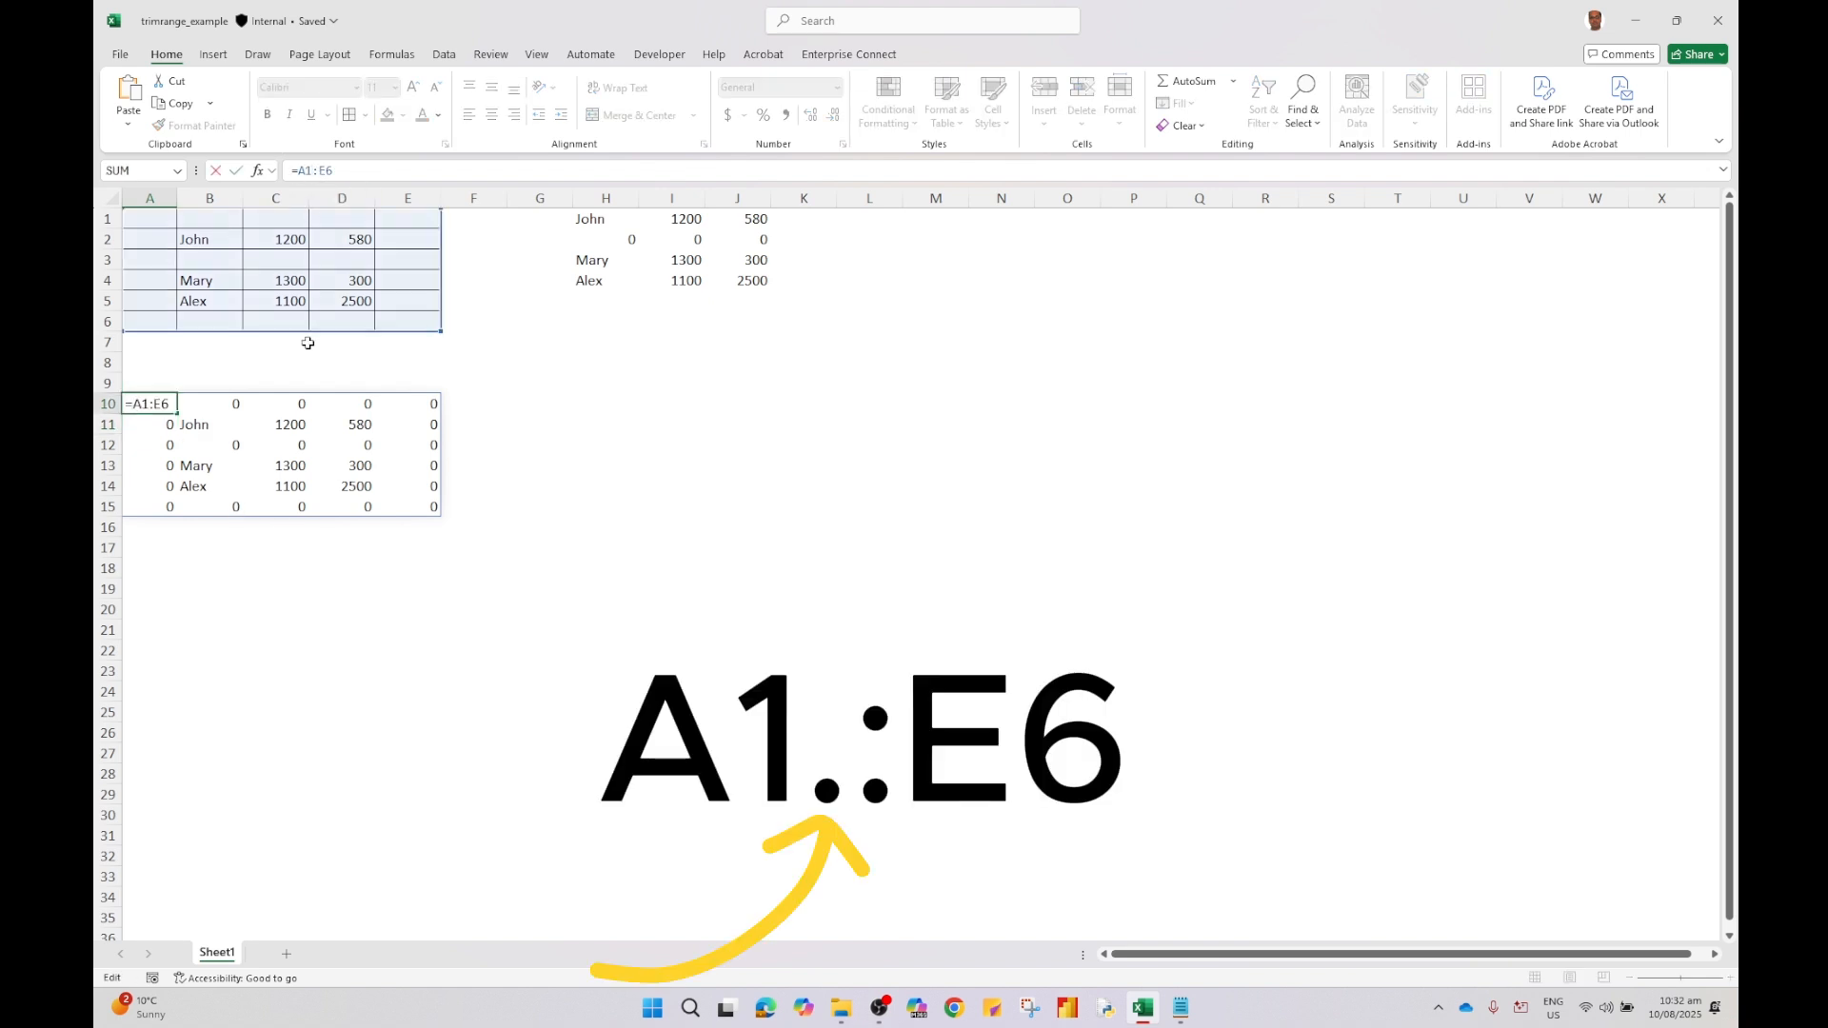
type(".")
key("Return")
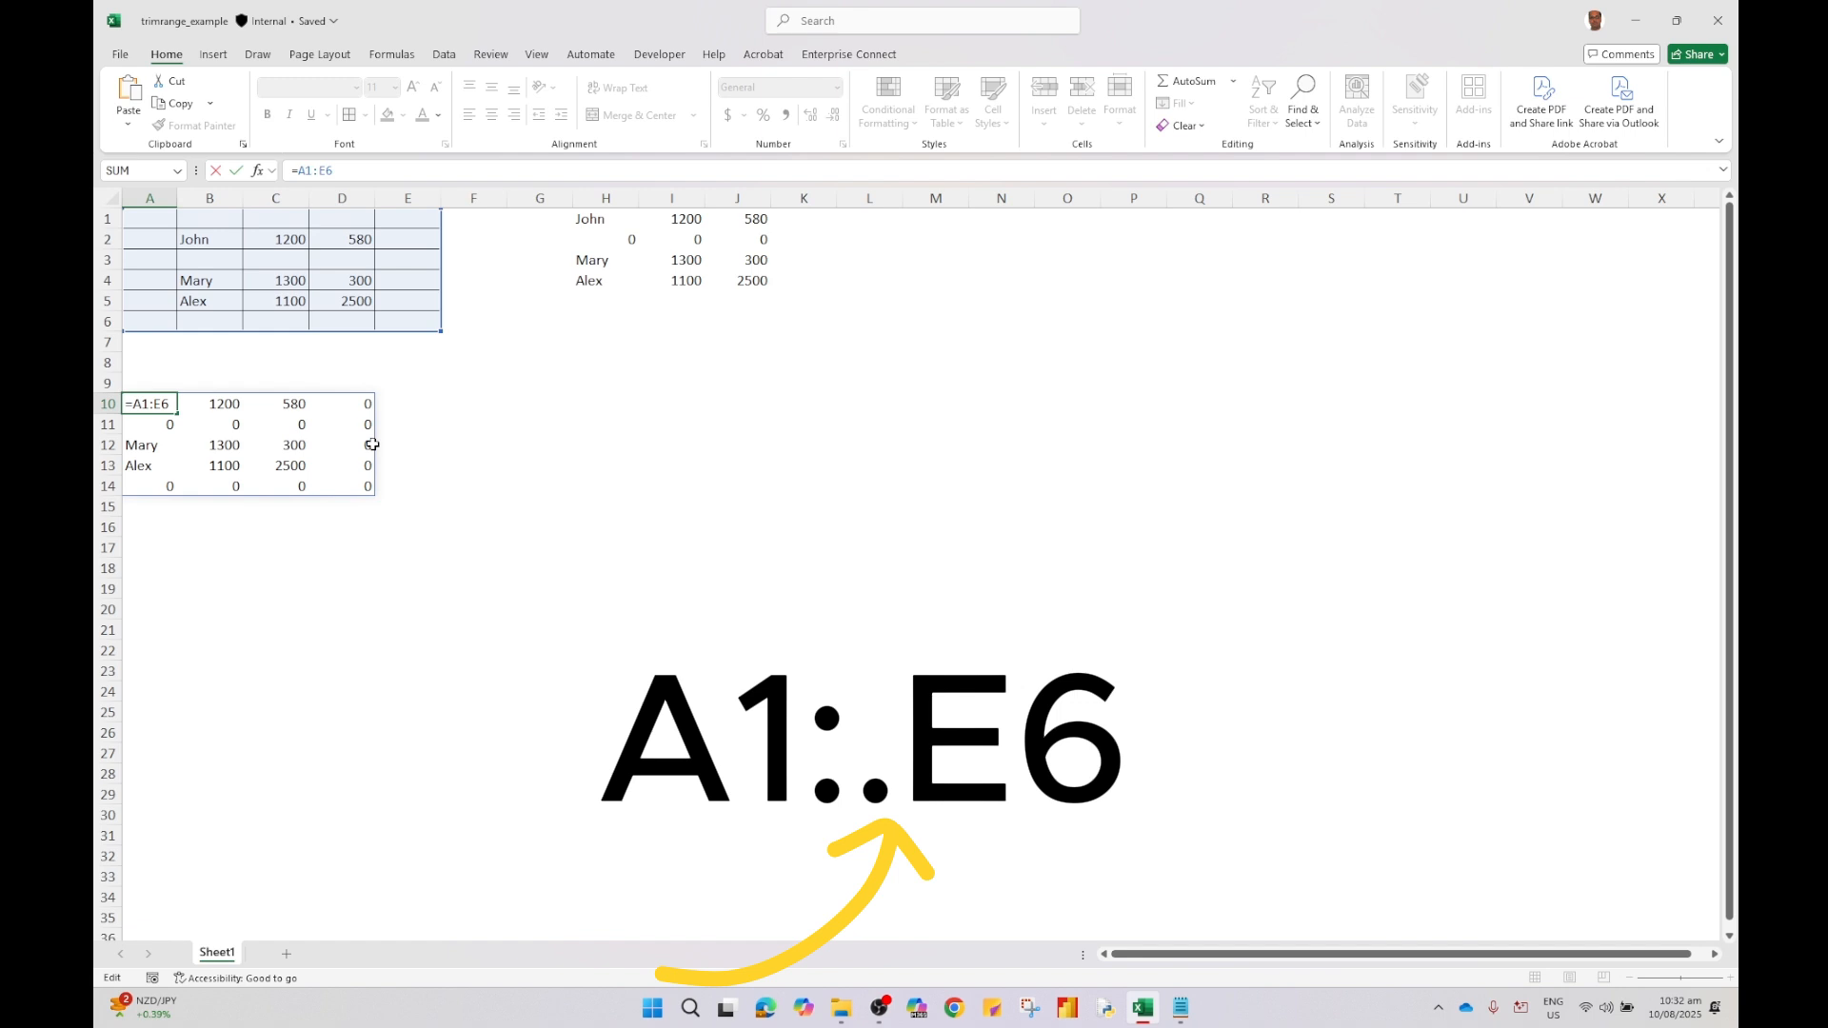
Place the dot after the colon in the A10 reference, making it =A1:.E6 to trim trailing blanks.
type(".")
key("Return")
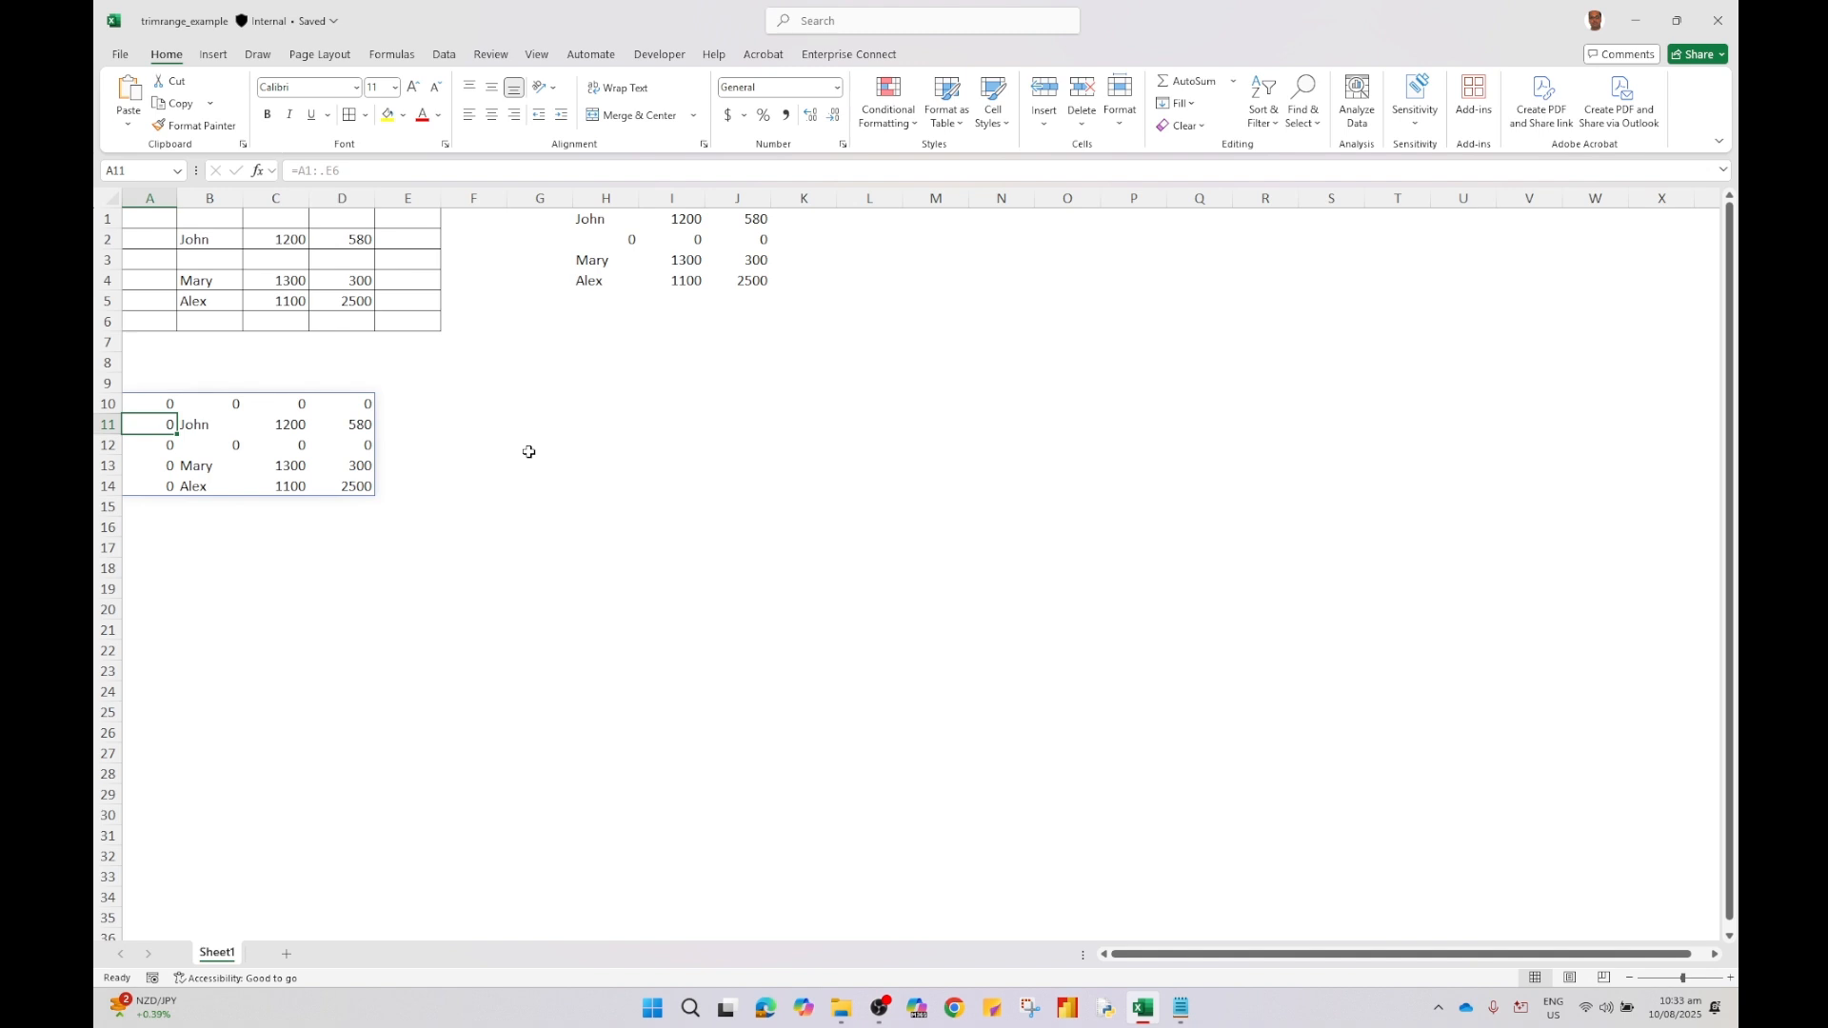
Put dots on both sides of the colon in A10, making it =A1.:.E6 to trim leading and trailing blanks.
left_click(167, 404)
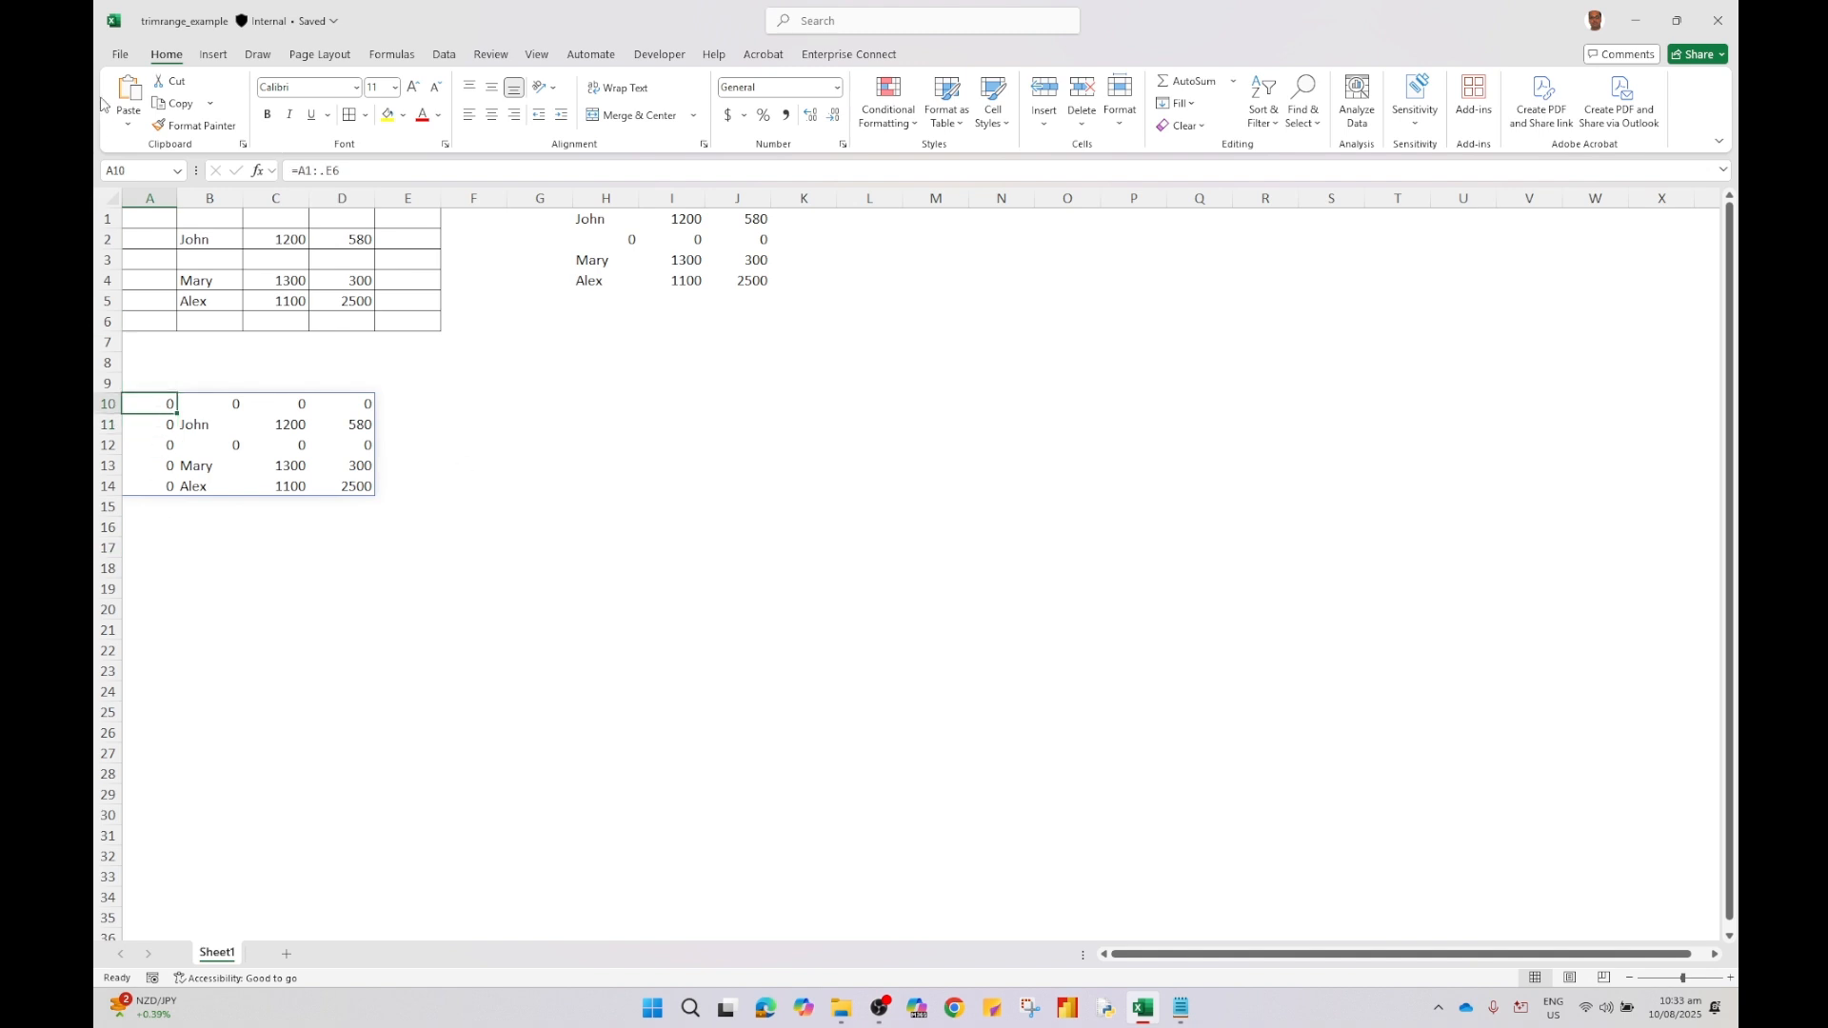
left_click(305, 170)
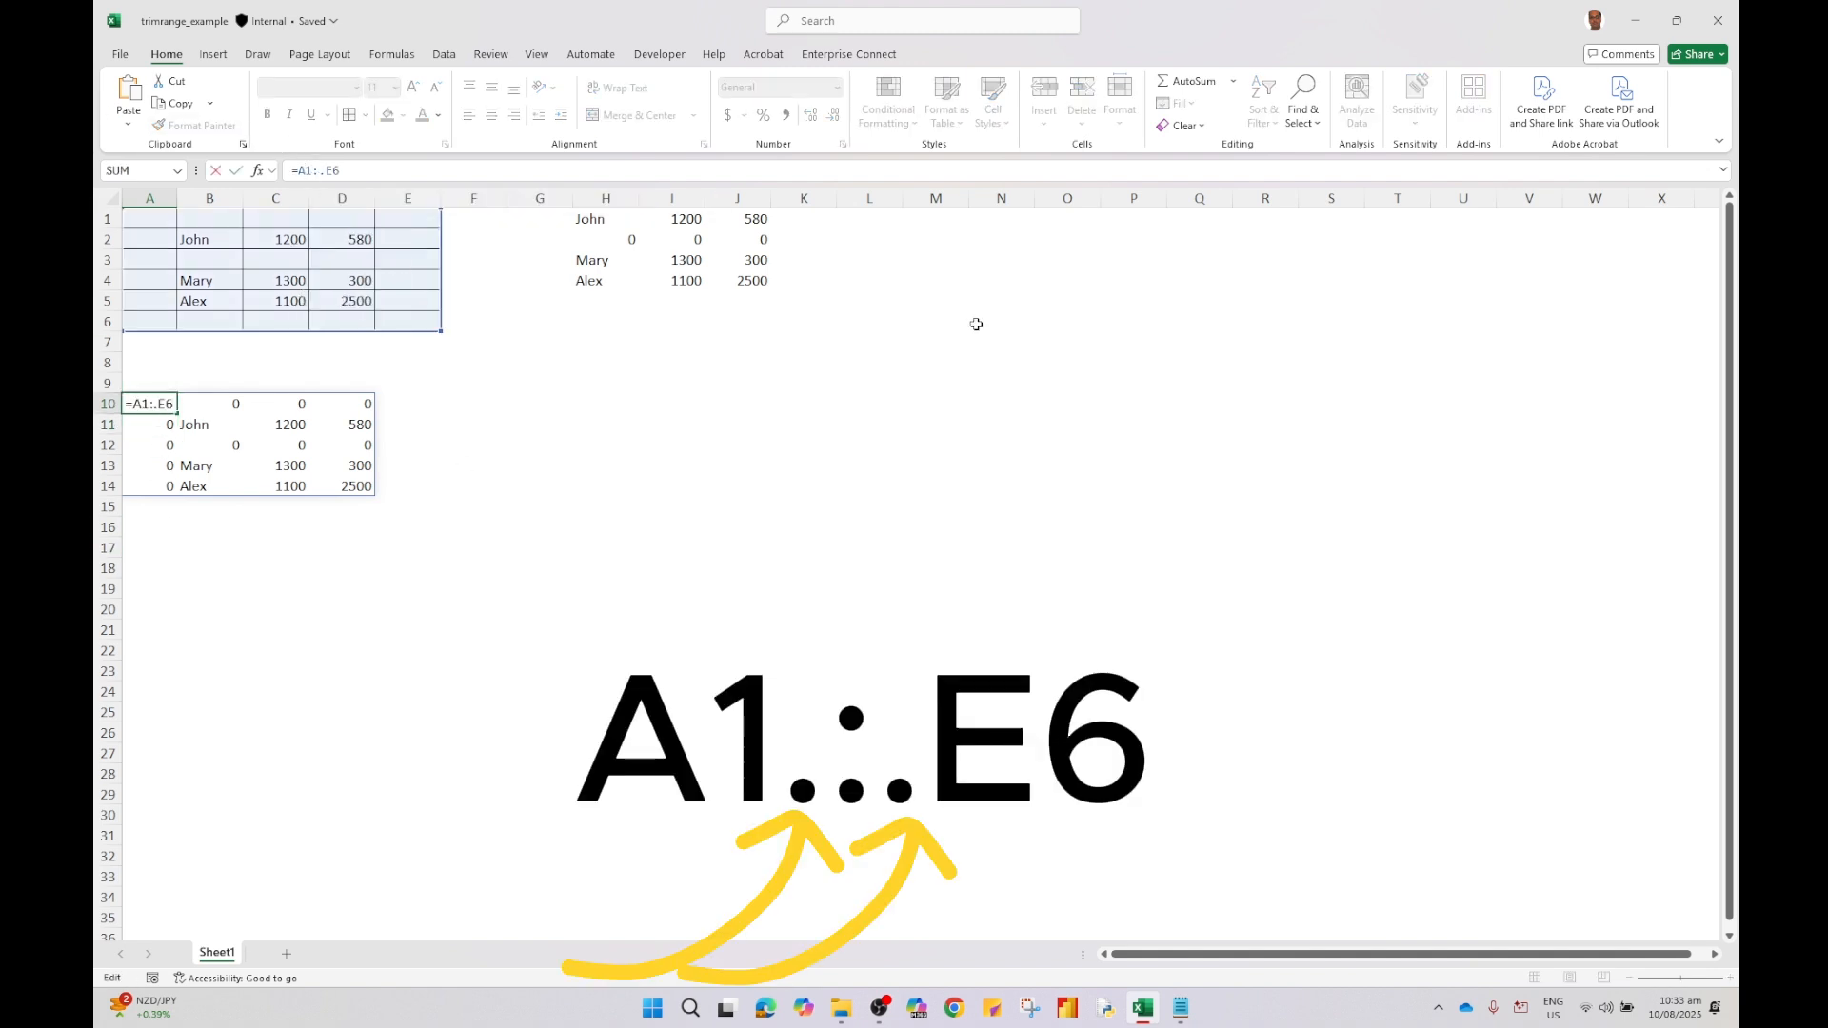
type(".")
key("Return")
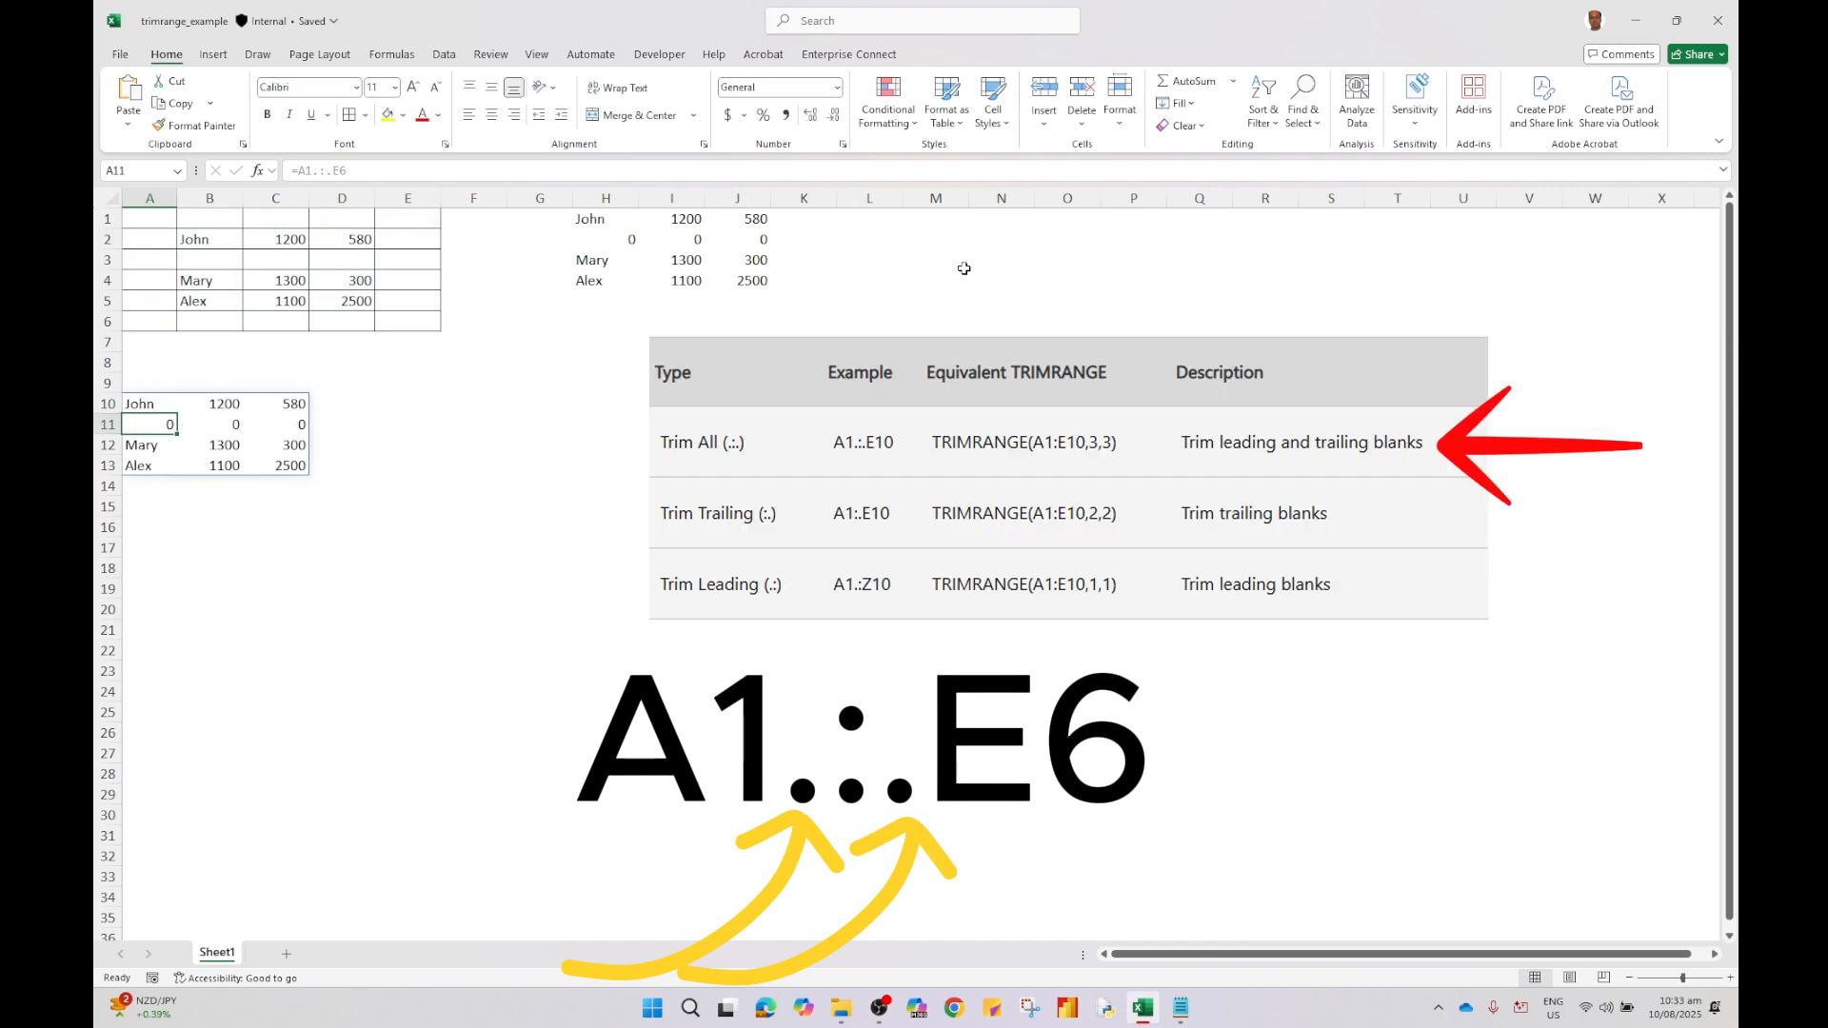